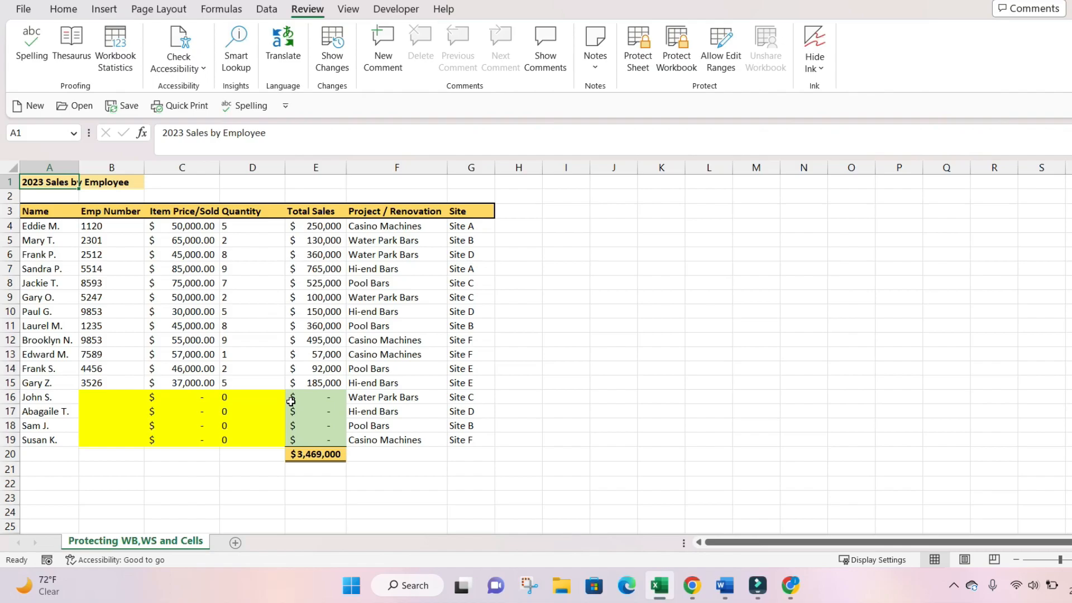
- Protect the Protecting WB,WS and Cells sheet from Review with no password and default permissions
left_click(273, 322)
scroll(273, 323, "down", 2)
scroll(272, 337, "up", 2)
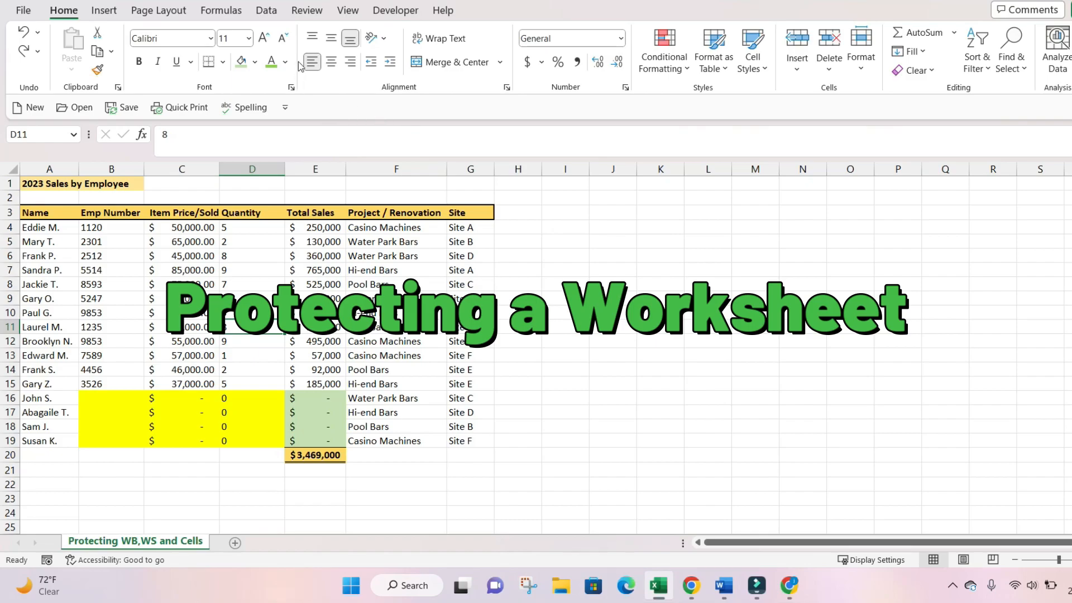
left_click(307, 10)
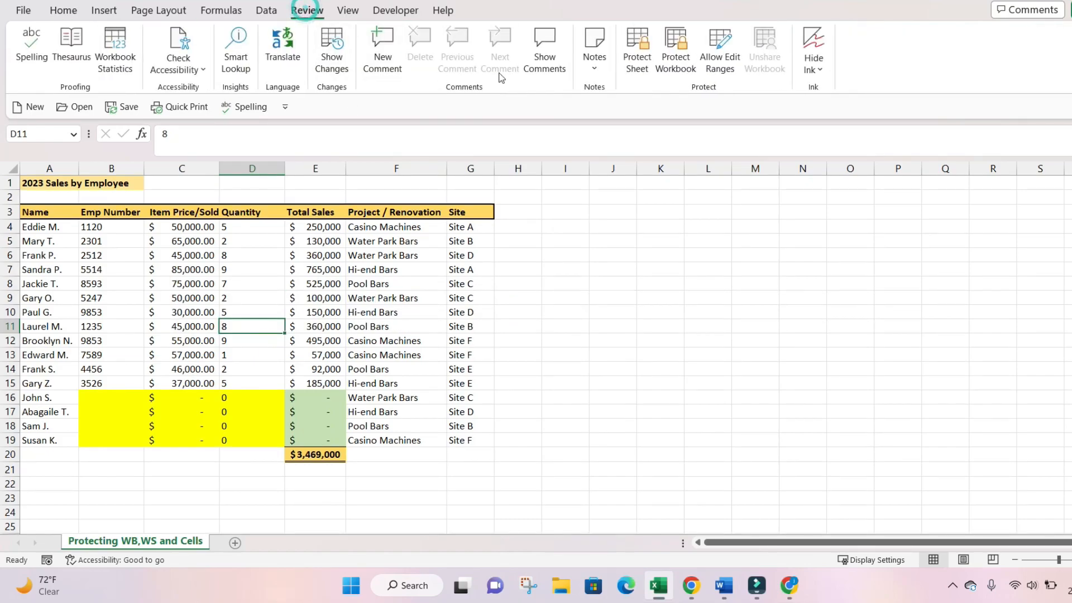
left_click(638, 66)
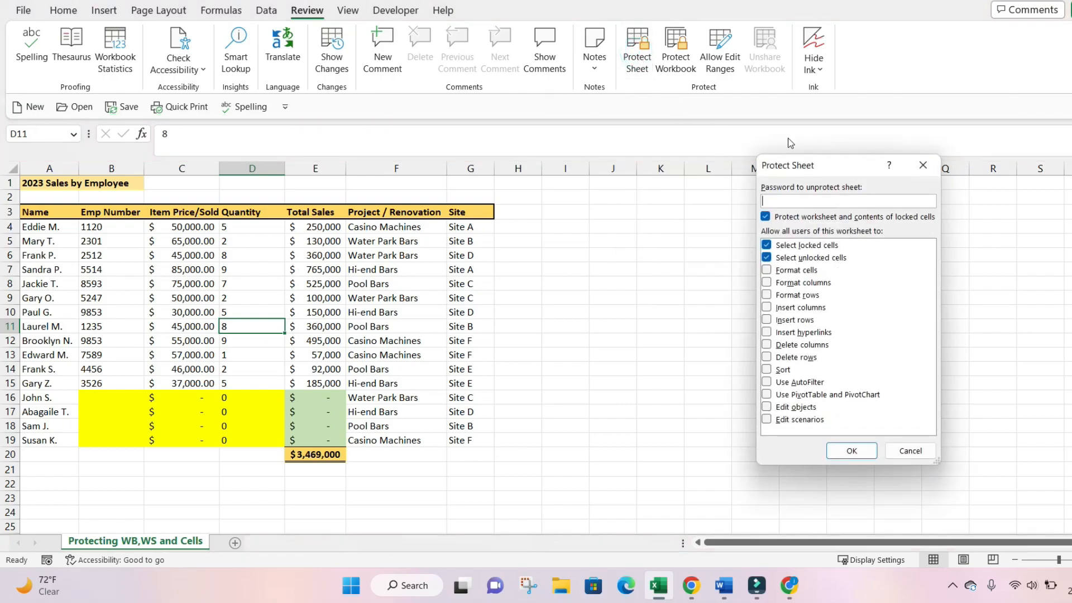
left_click_drag(795, 165, 593, 164)
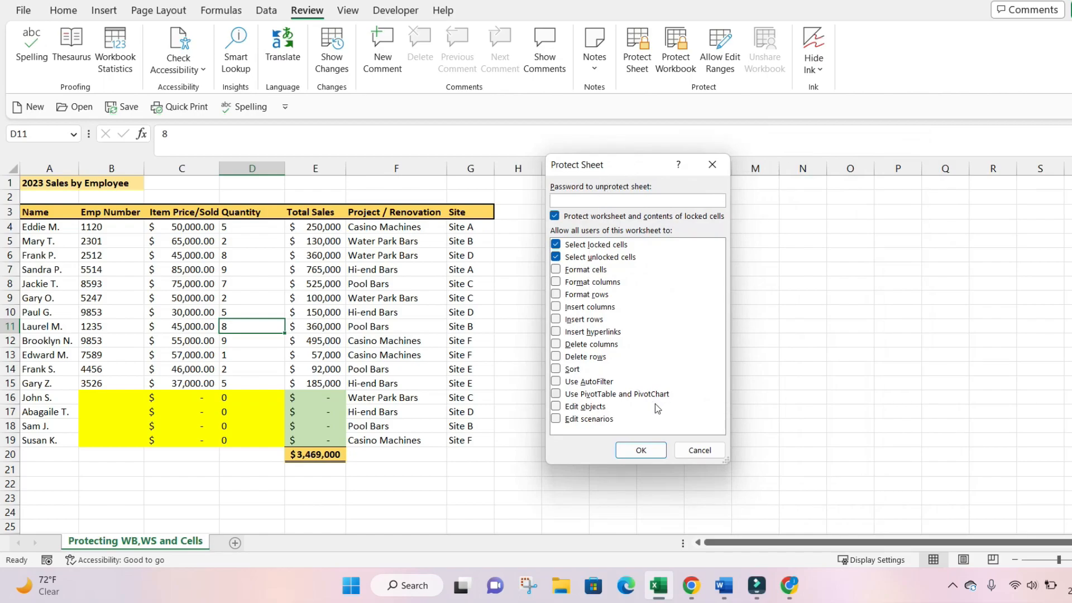
left_click(641, 451)
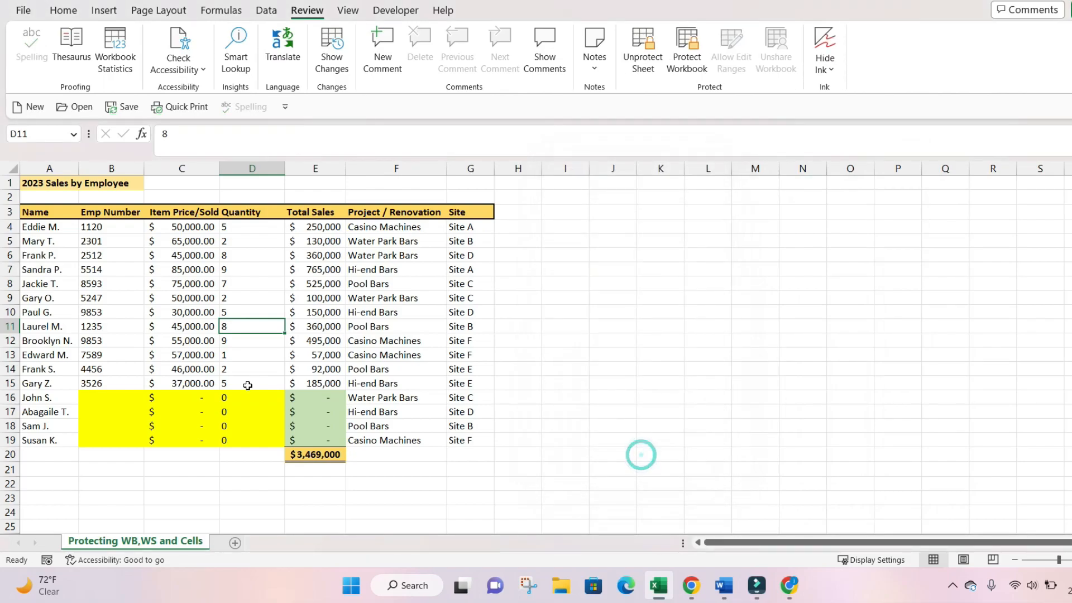
- Try editing the locked cells C10 and F11, dismissing each protected-sheet warning
left_click(214, 342)
left_click(189, 311)
double_click(187, 313)
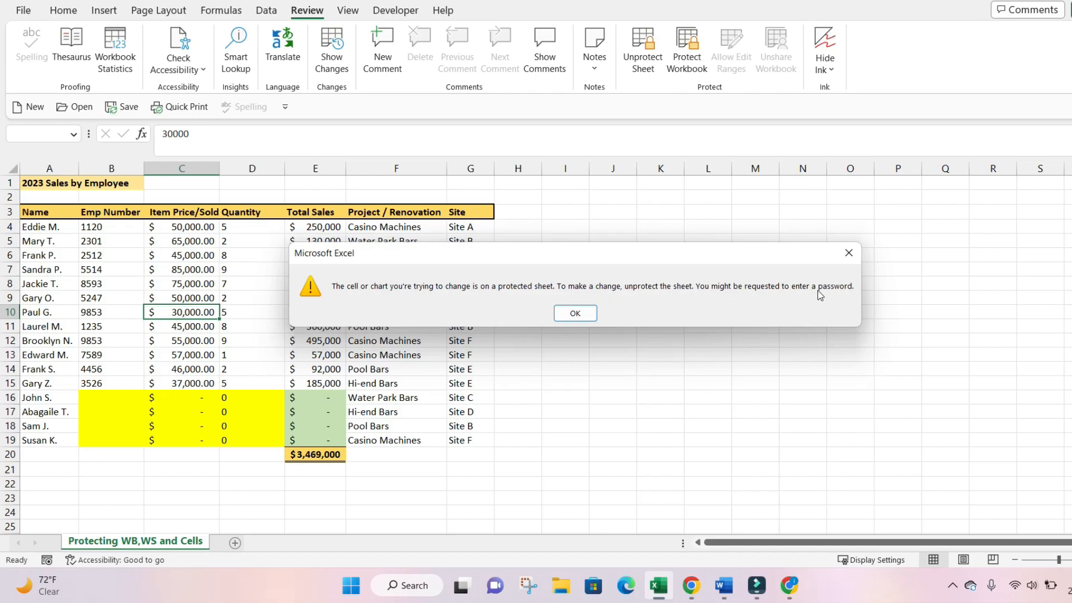
left_click(575, 313)
left_click(379, 328)
double_click(379, 328)
left_click(575, 313)
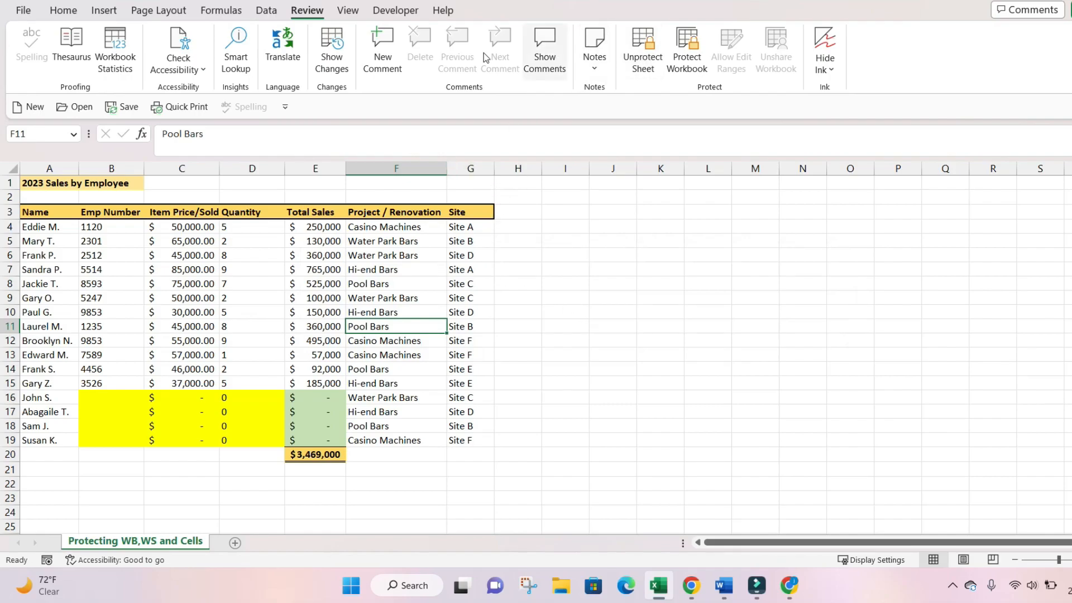
- Unprotect the sheet, then clear F7 (Hi-end Bars) and F9 (Water Park Bars)
left_click(642, 49)
left_click(404, 270)
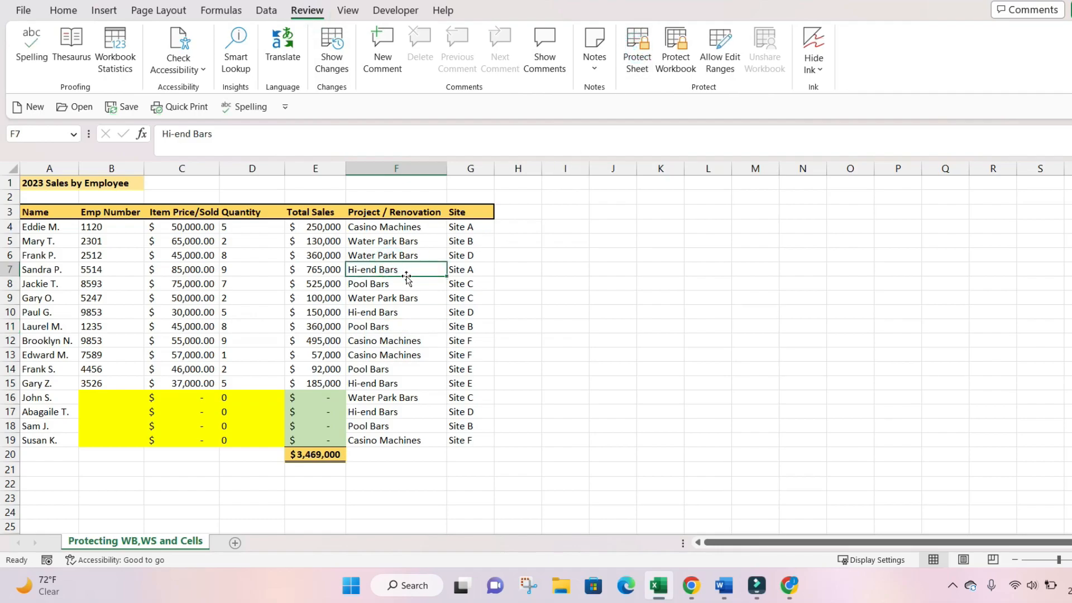
key("BackSpace")
left_click(418, 295)
key("Delete")
- Undo both deletions to restore Water Park Bars in F9 and Hi-end Bars in F7
left_click(423, 272)
left_click(66, 11)
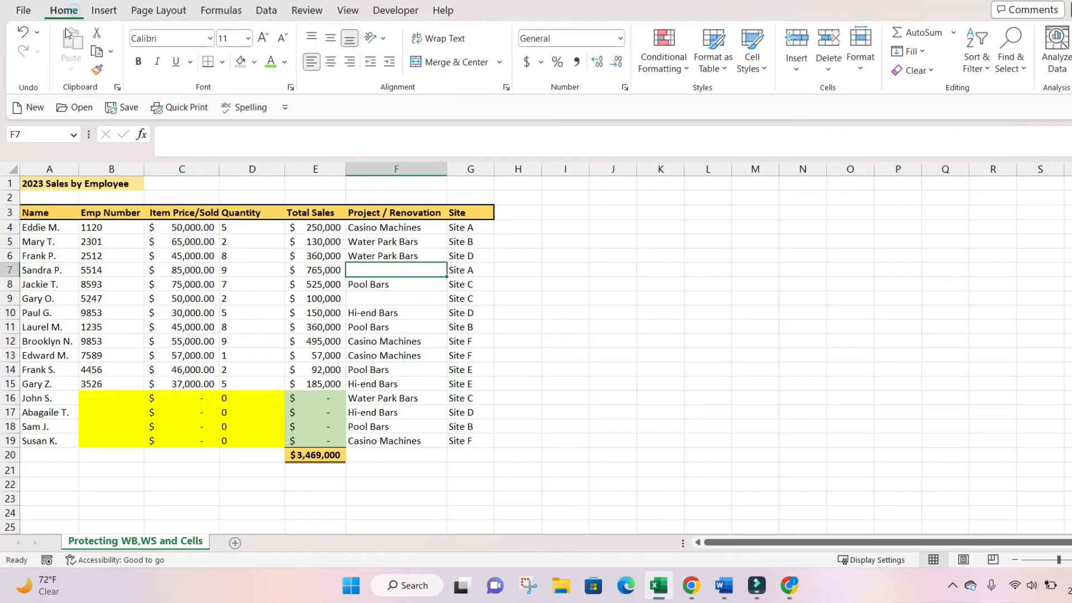
left_click(32, 37)
left_click(32, 37)
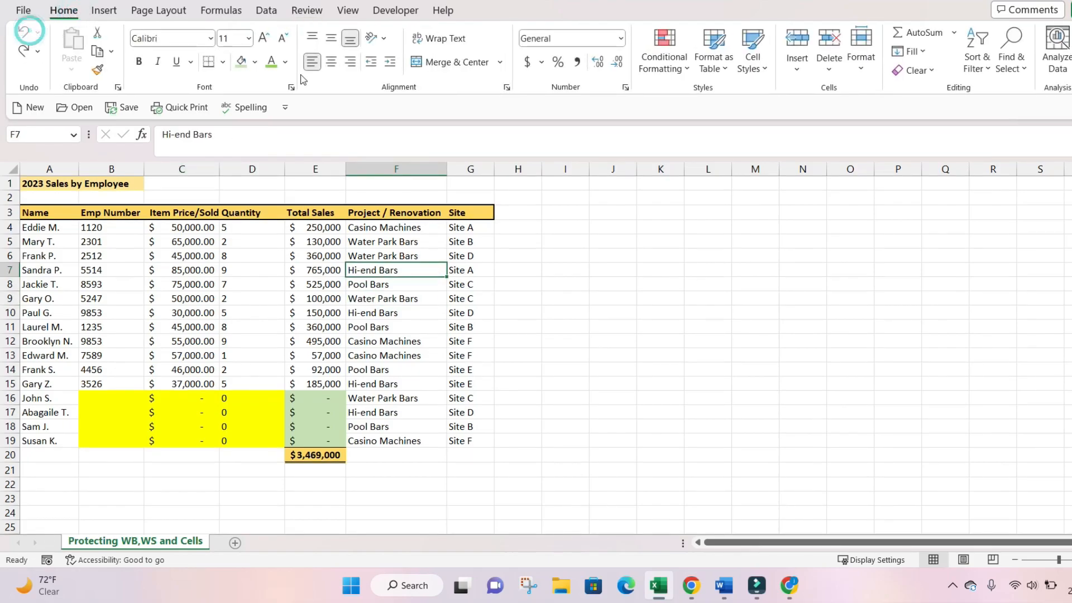
left_click(451, 302)
left_click(362, 278)
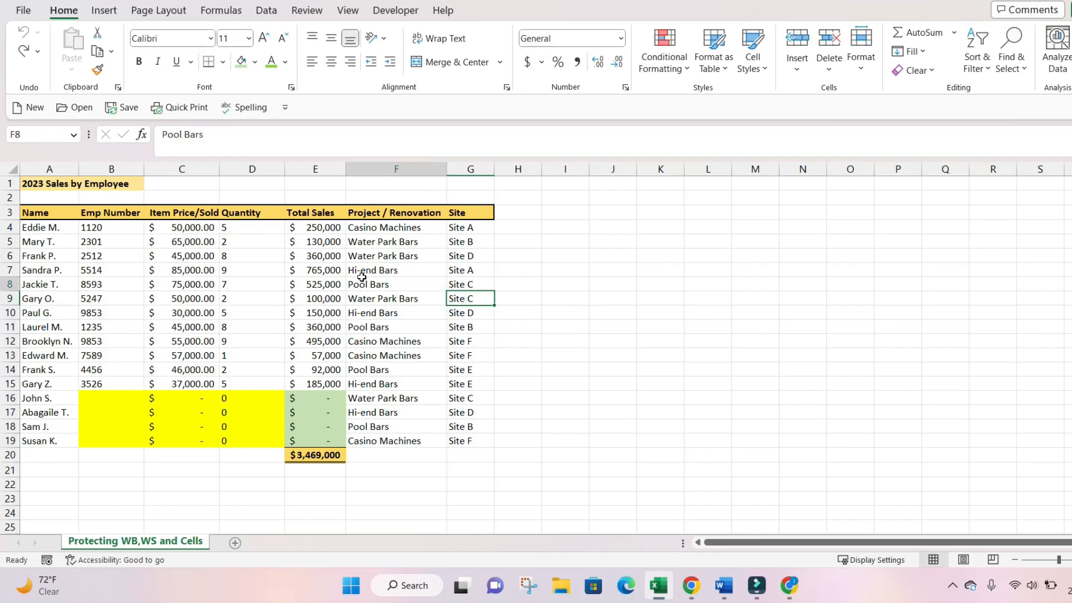
left_click(302, 10)
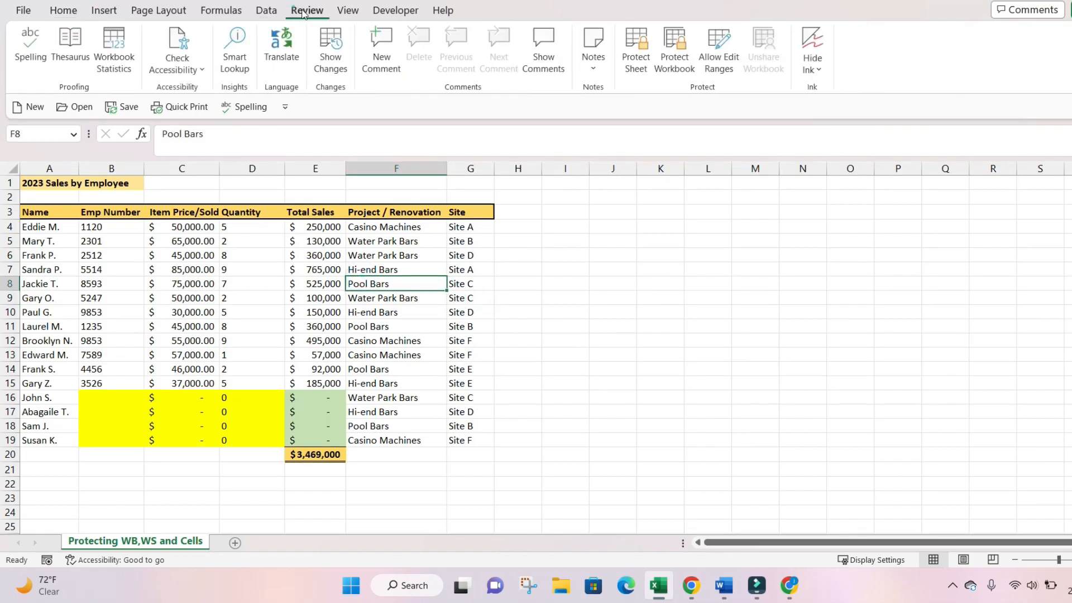
left_click(638, 50)
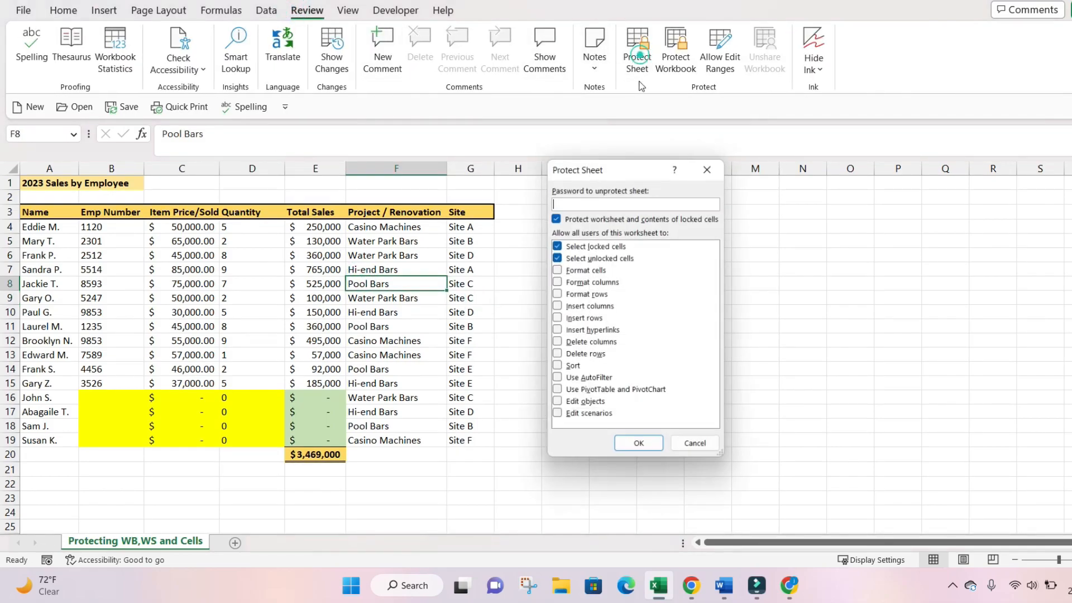
left_click(650, 201)
type("12")
key("Return")
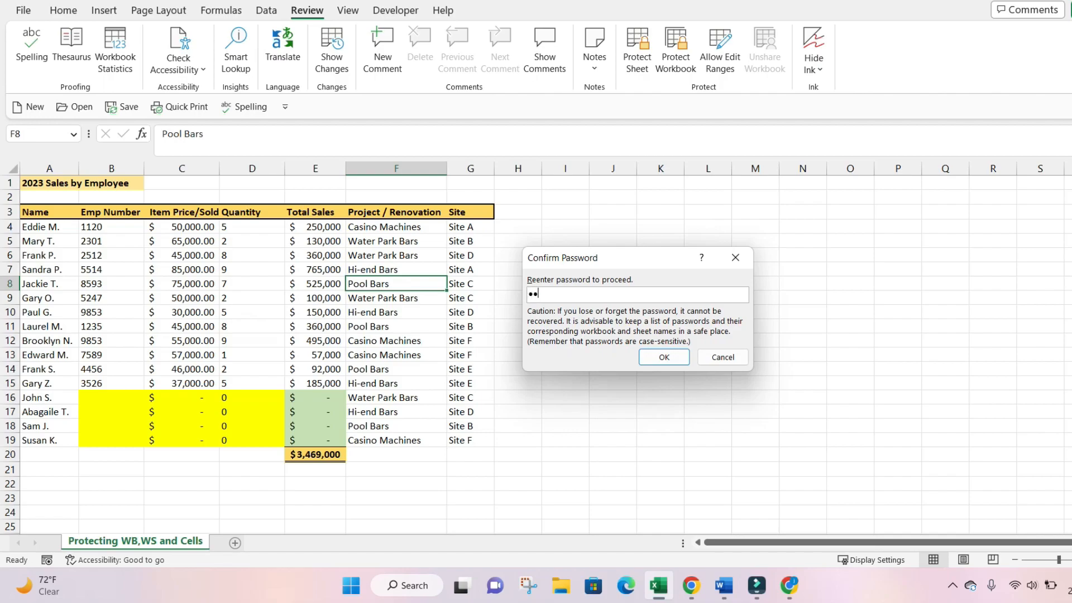
key("Return")
left_click(381, 302)
key("Delete")
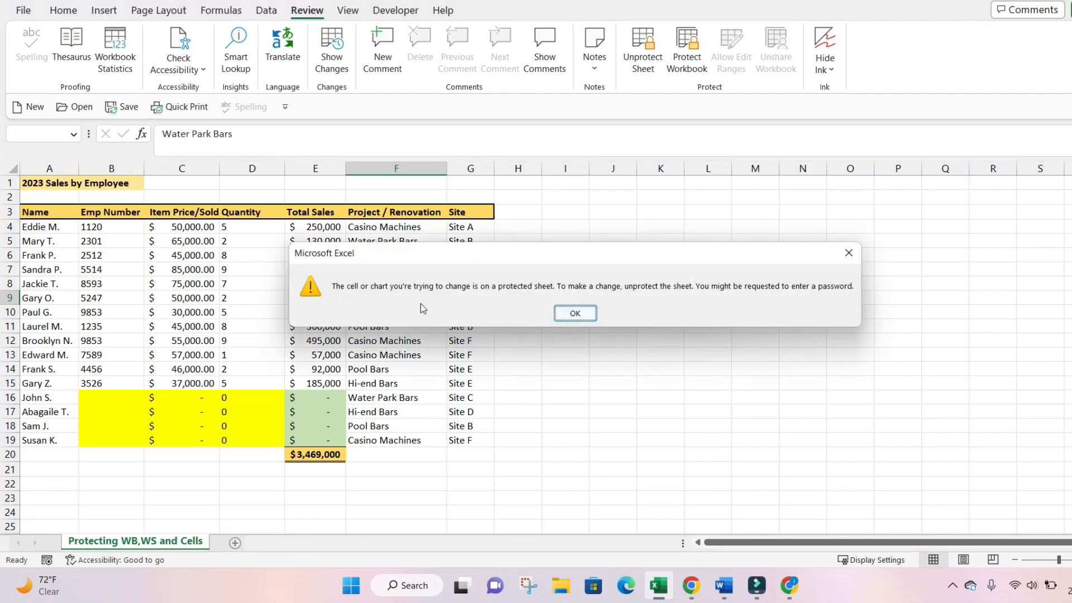
left_click(576, 315)
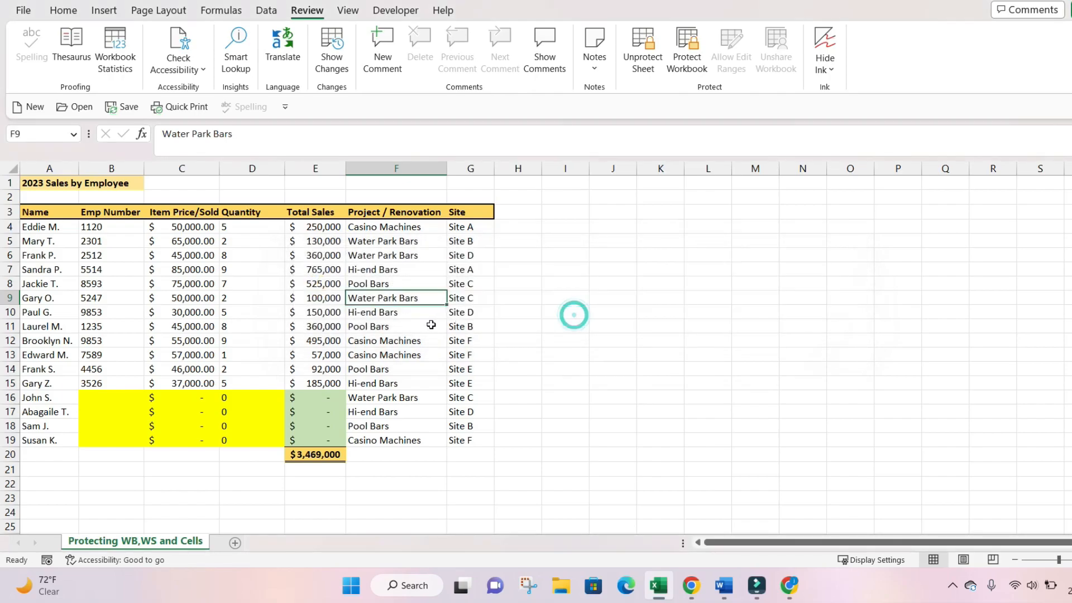
left_click(641, 55)
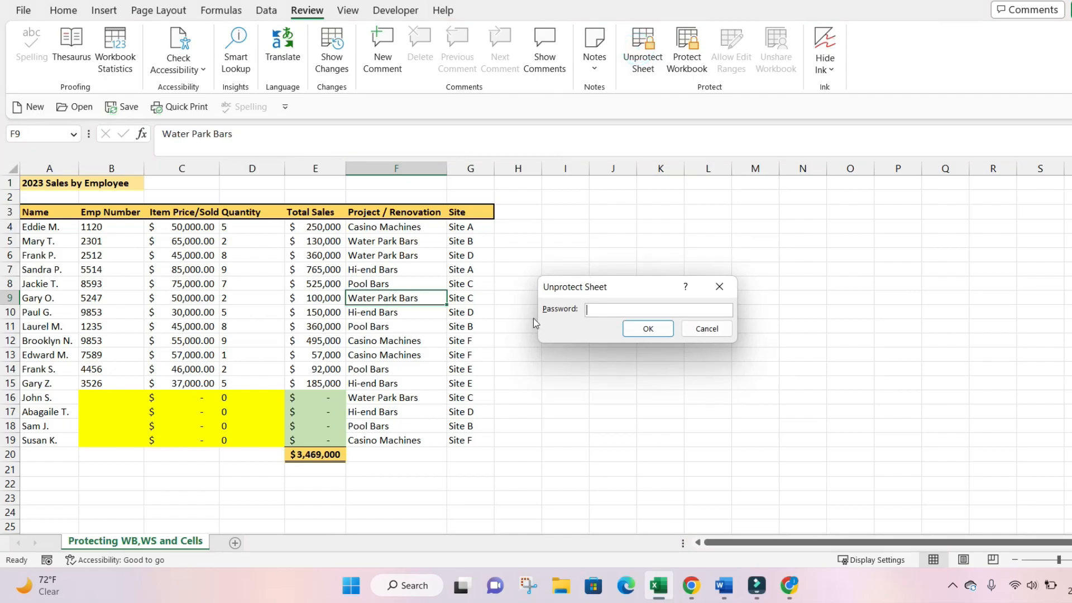
left_click(648, 328)
left_click(402, 324)
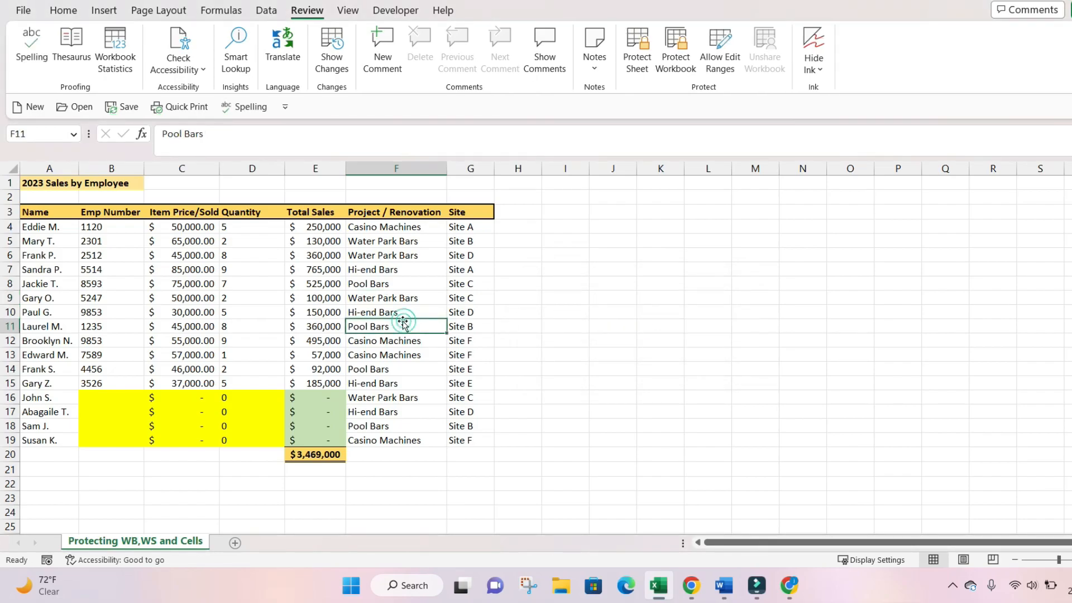
key("Delete")
left_click(357, 298)
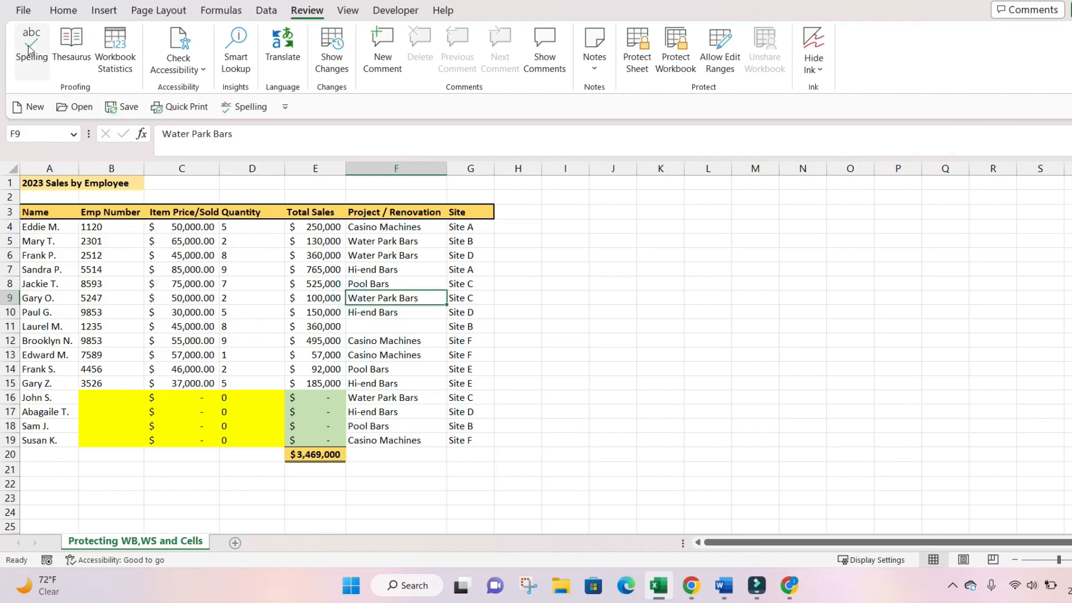
left_click(63, 10)
left_click(26, 32)
left_click(413, 255)
left_click(412, 311)
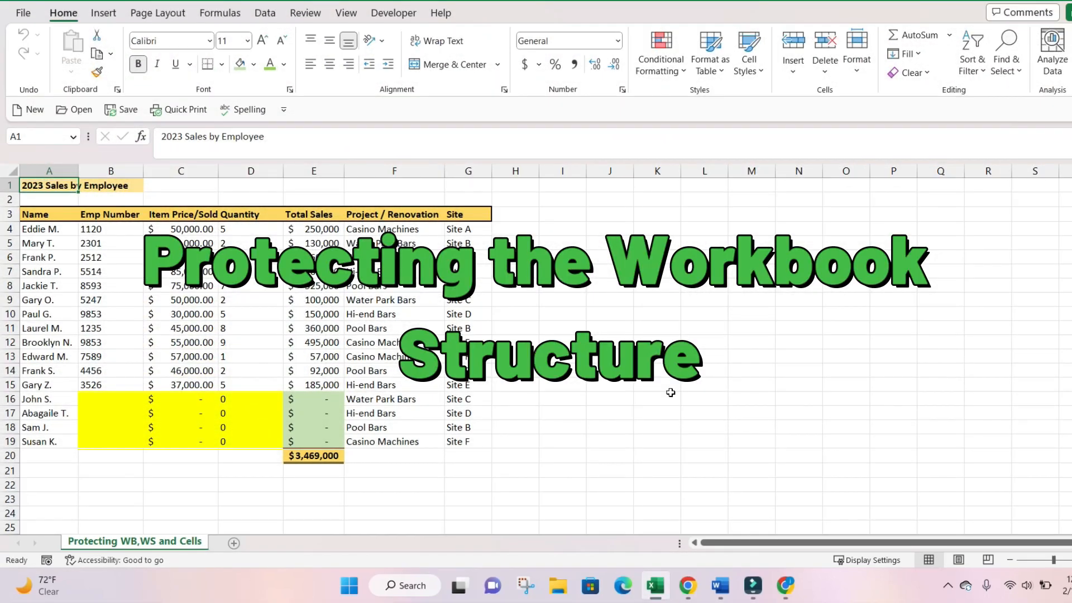
- Insert a new blank worksheet from the sheet tab's context menu
right_click(153, 543)
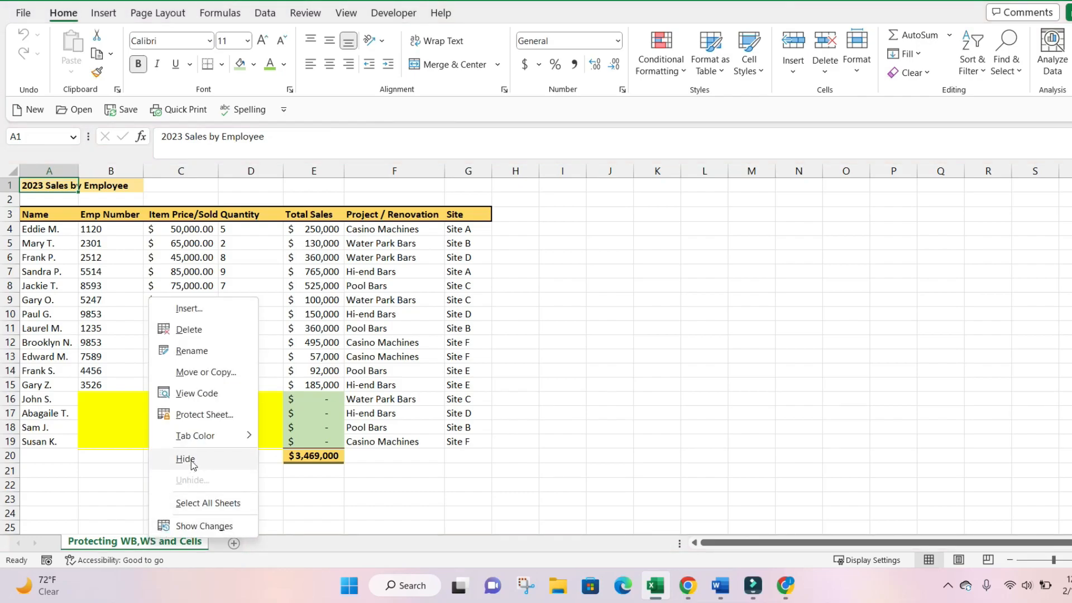
left_click(190, 308)
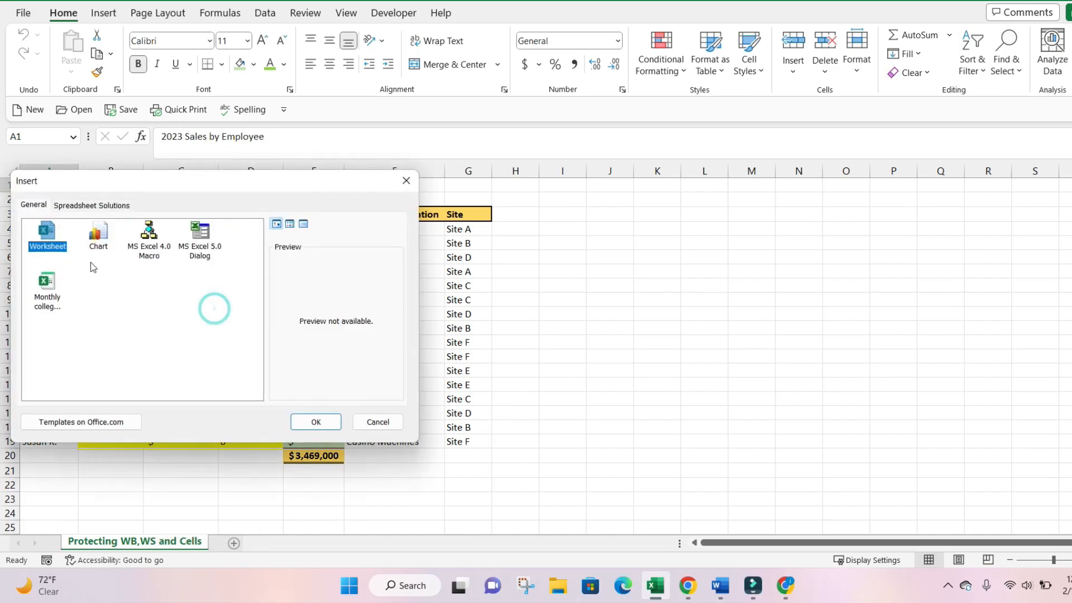
left_click(379, 422)
right_click(178, 540)
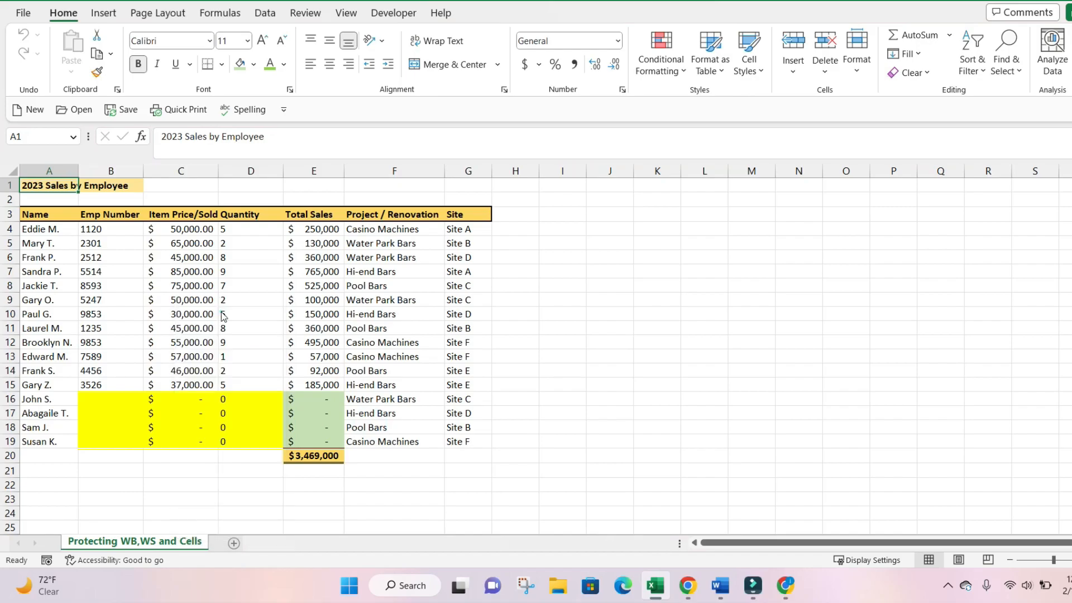
left_click(215, 309)
left_click(323, 425)
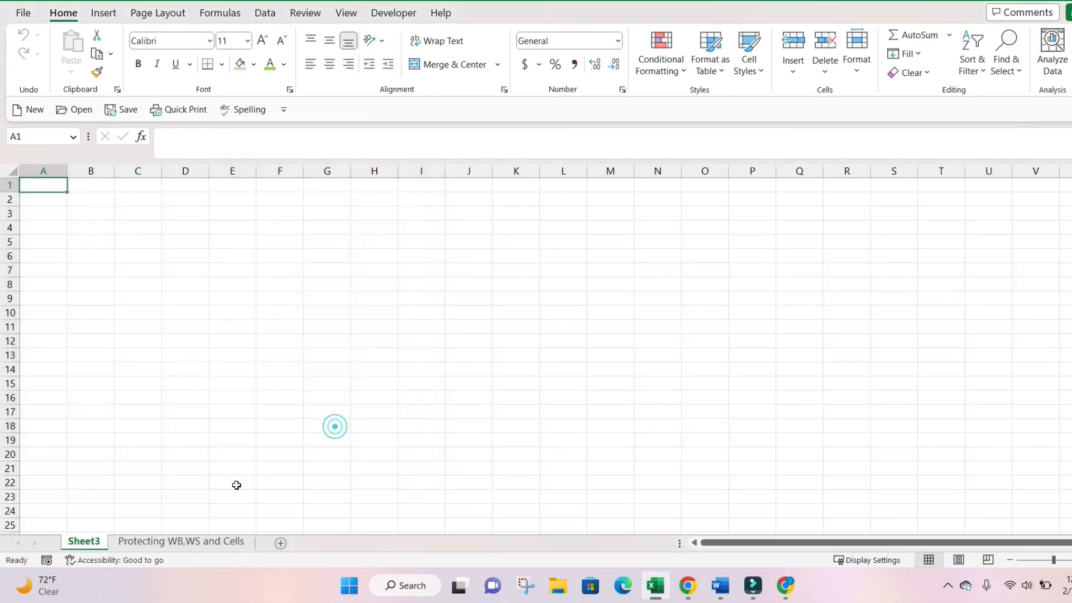
- Rename the new Sheet3 to 'Tab 1'
right_click(100, 543)
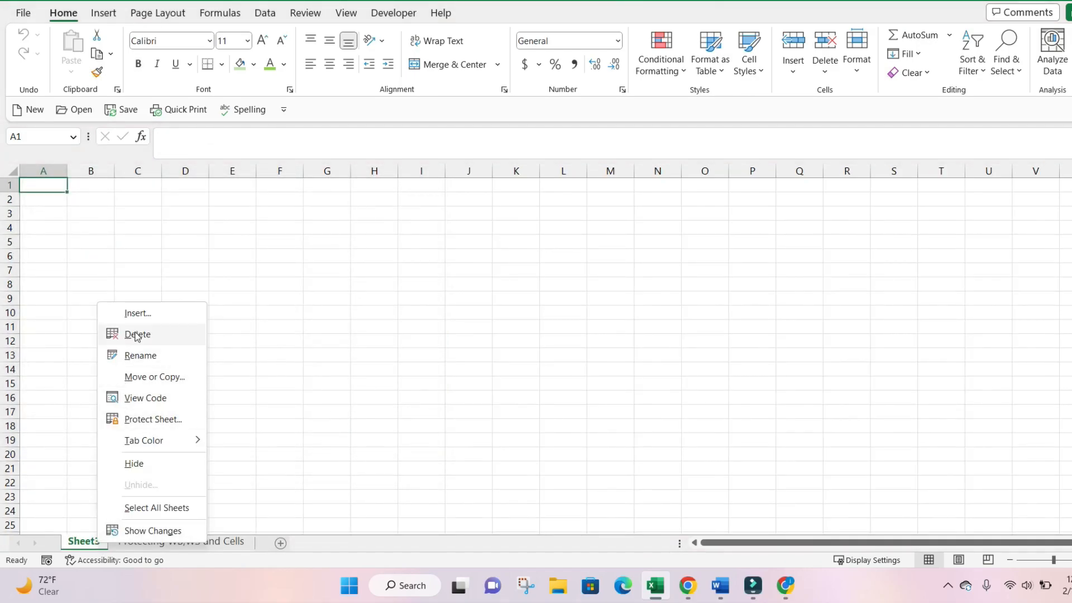
left_click(136, 353)
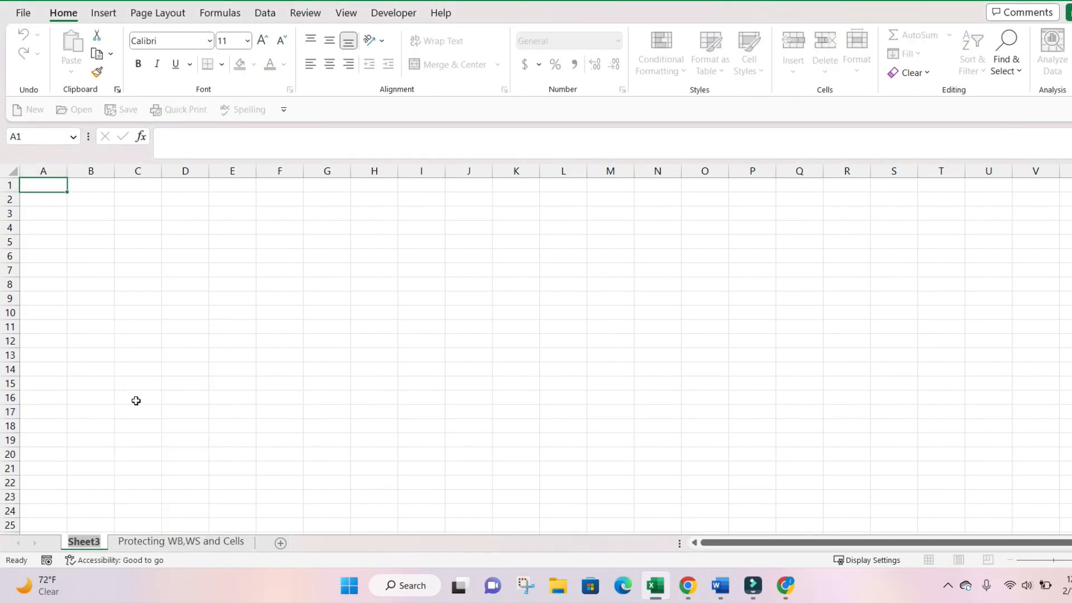
type("Tab 1")
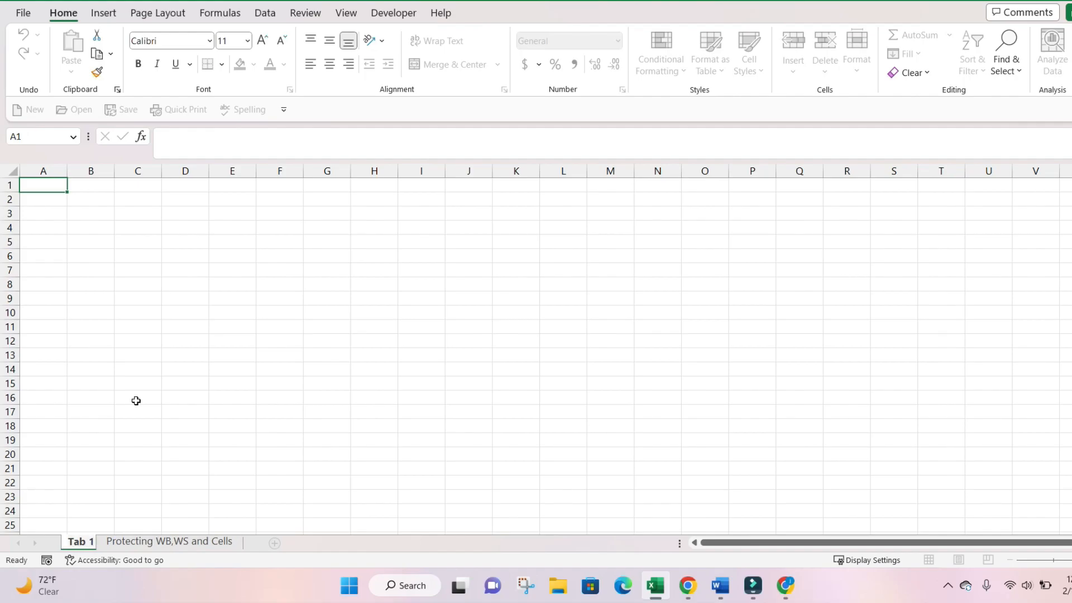
left_click(186, 383)
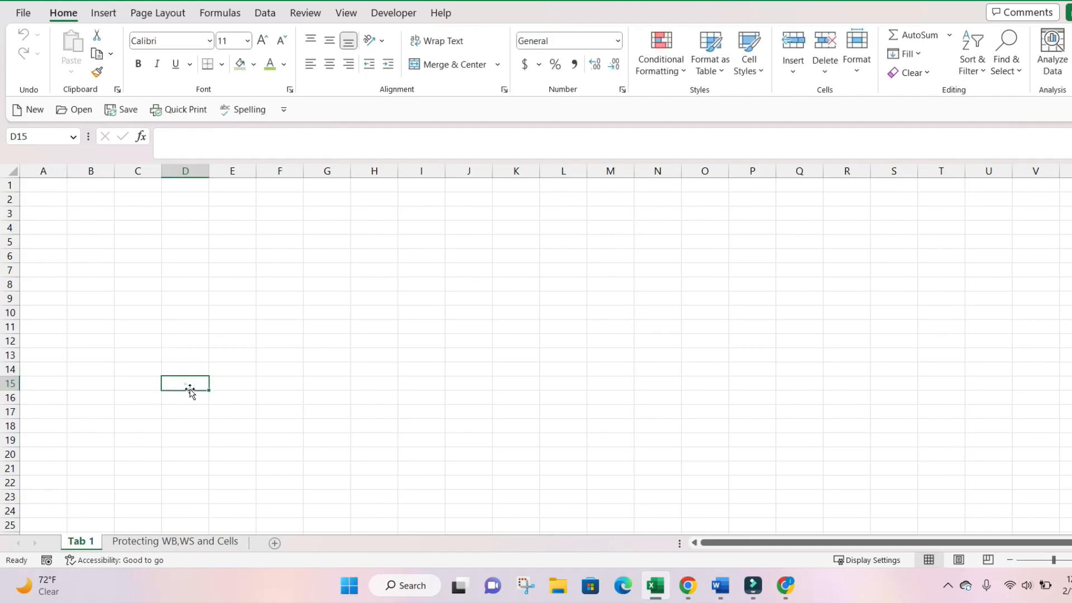
- Delete the empty Tab 1 sheet
right_click(85, 540)
left_click(134, 329)
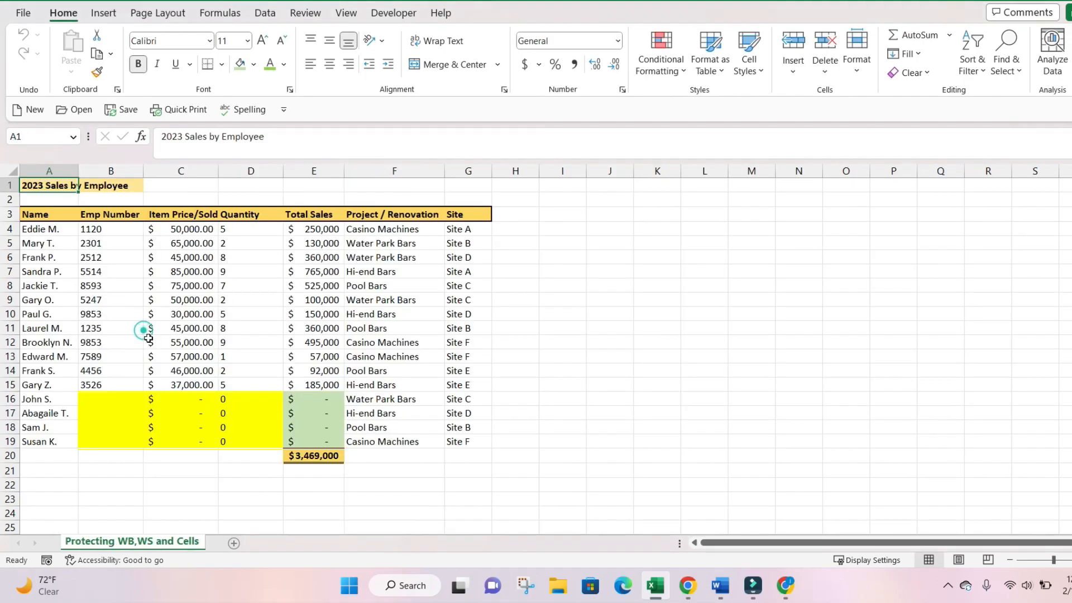
left_click(207, 438)
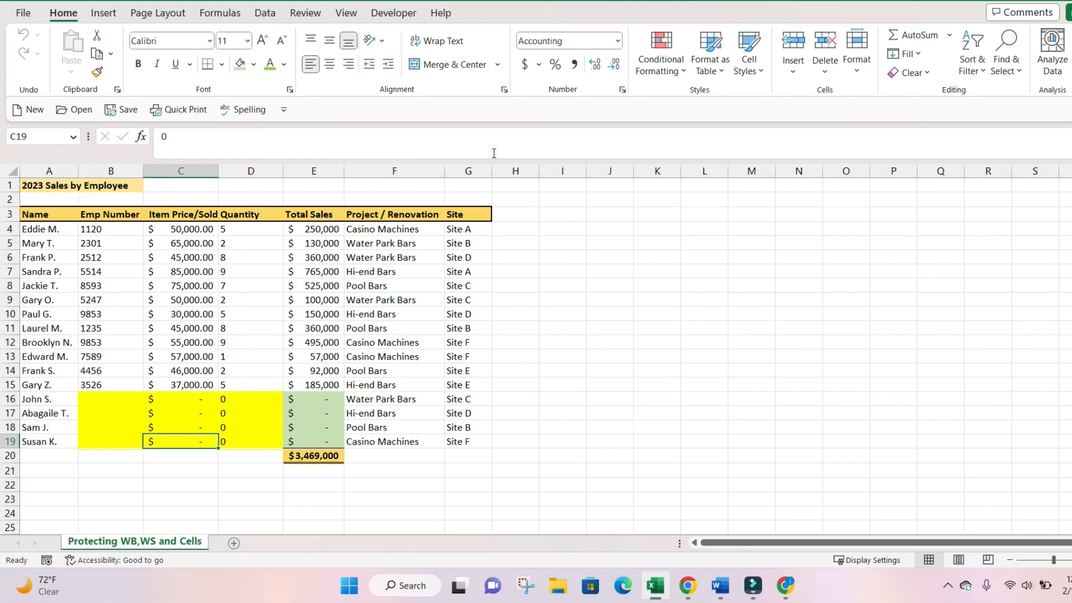
- Protect the workbook structure without a password and check which sheet-tab operations remain available
left_click(306, 13)
left_click(673, 60)
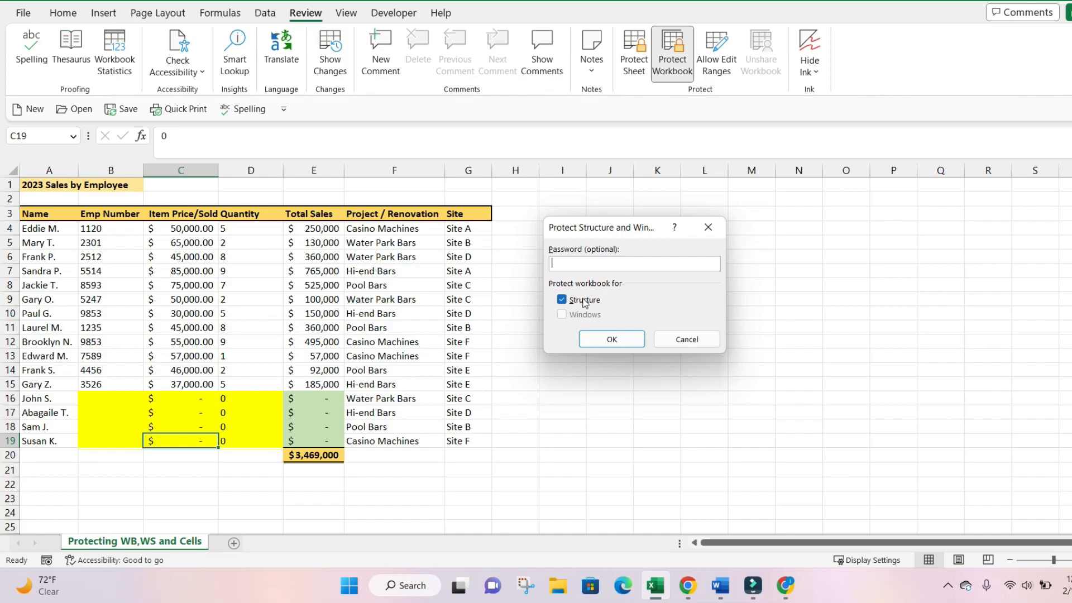
left_click(613, 341)
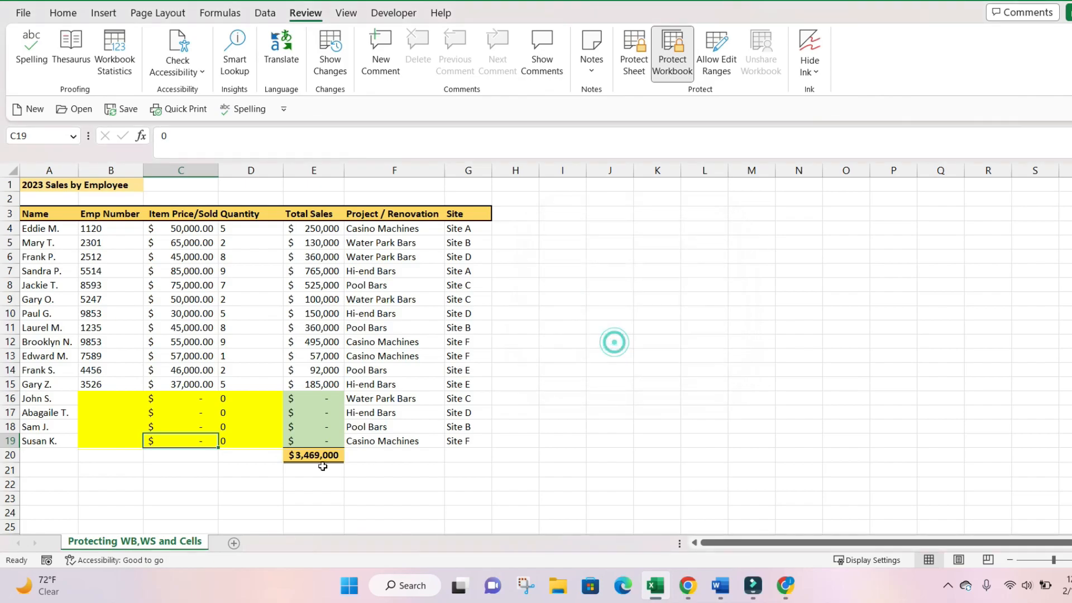
right_click(166, 544)
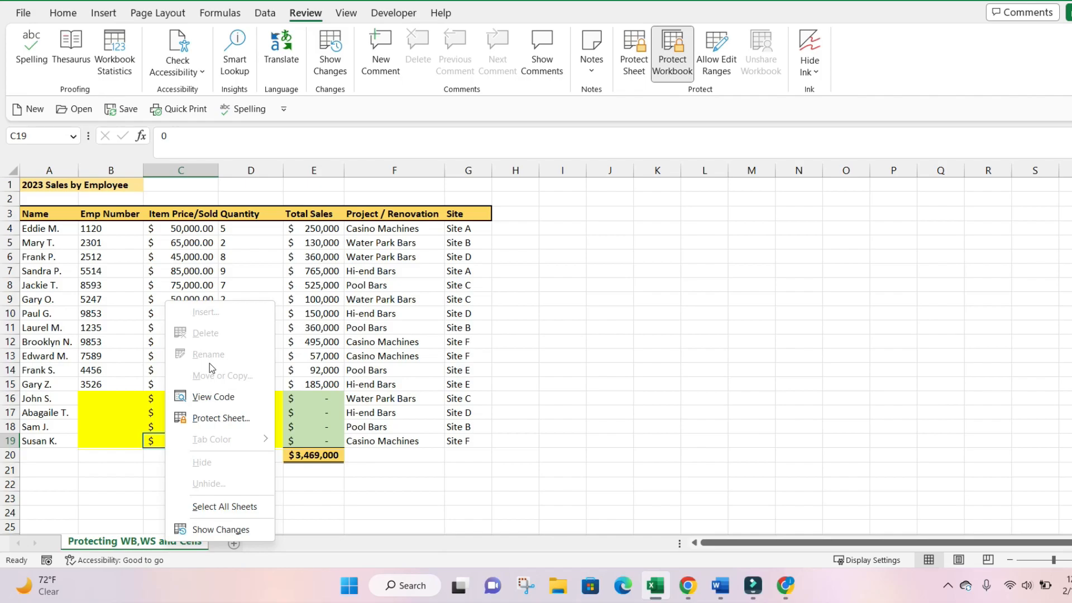
left_click(339, 353)
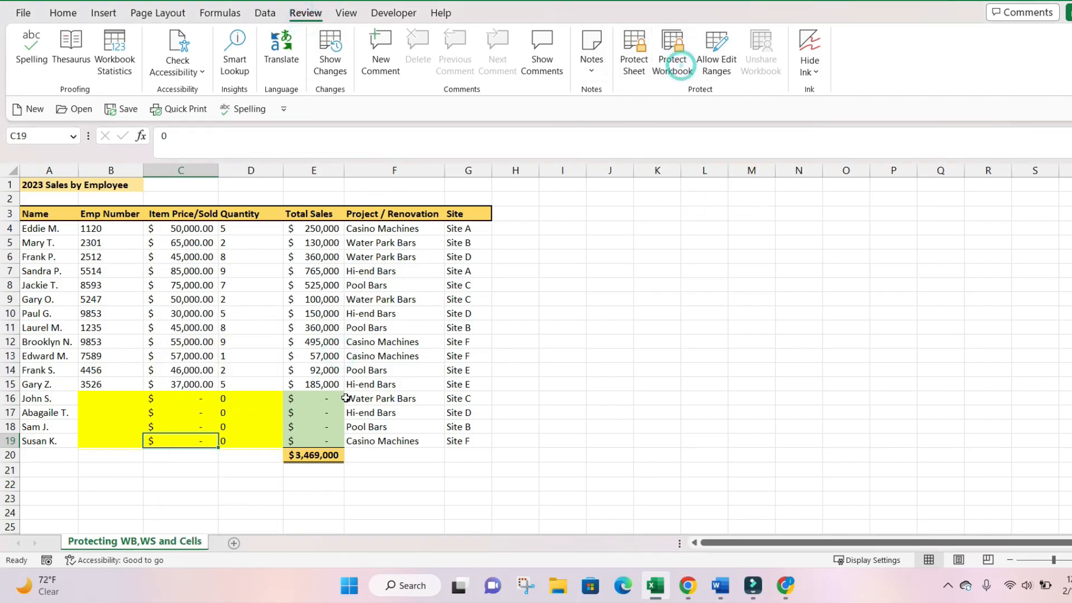
right_click(178, 546)
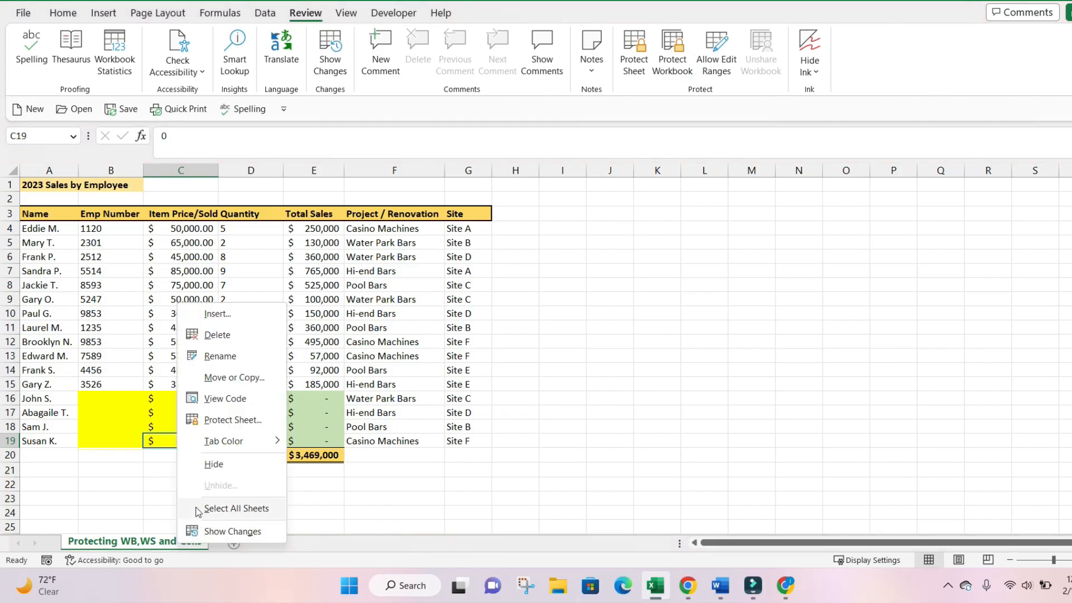
key("Escape")
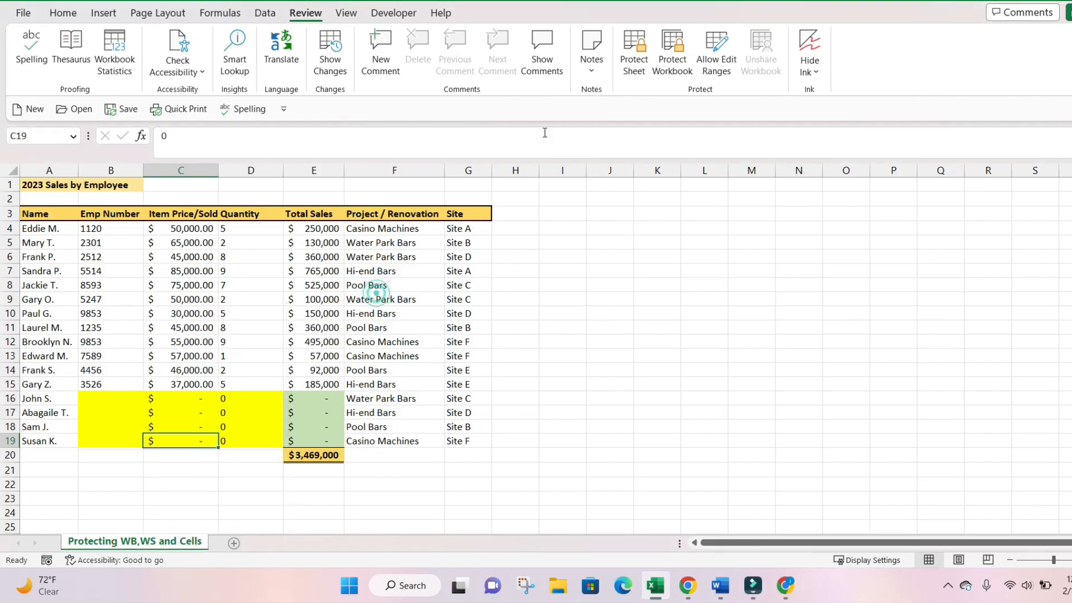
- Reapply structure protection with a confirmed password and verify sheet-tab operations are greyed out
left_click(671, 72)
left_click(651, 270)
key("Return")
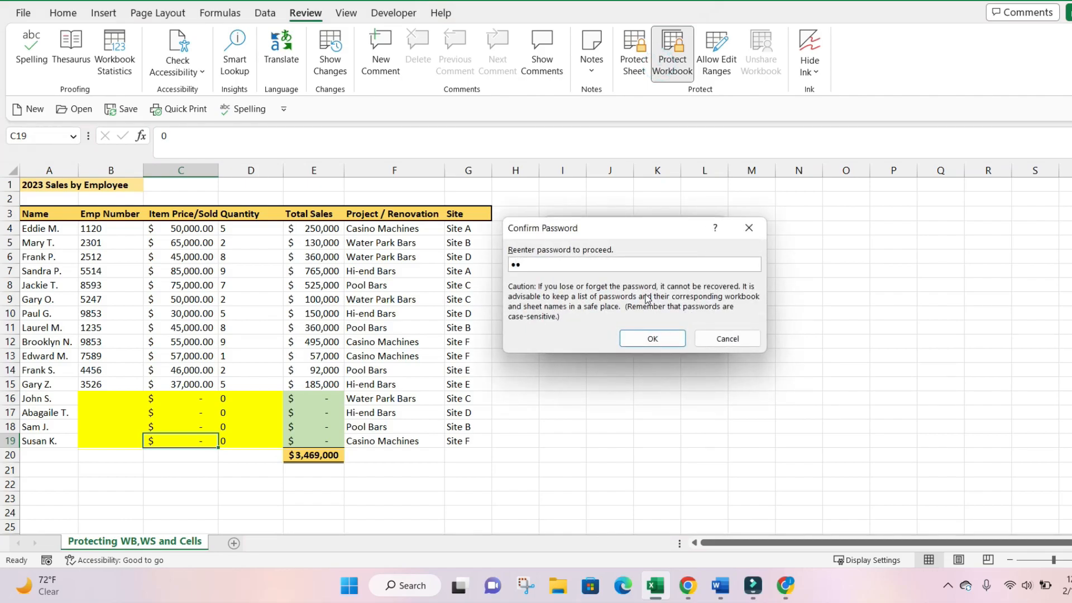
left_click(651, 338)
left_click(338, 398)
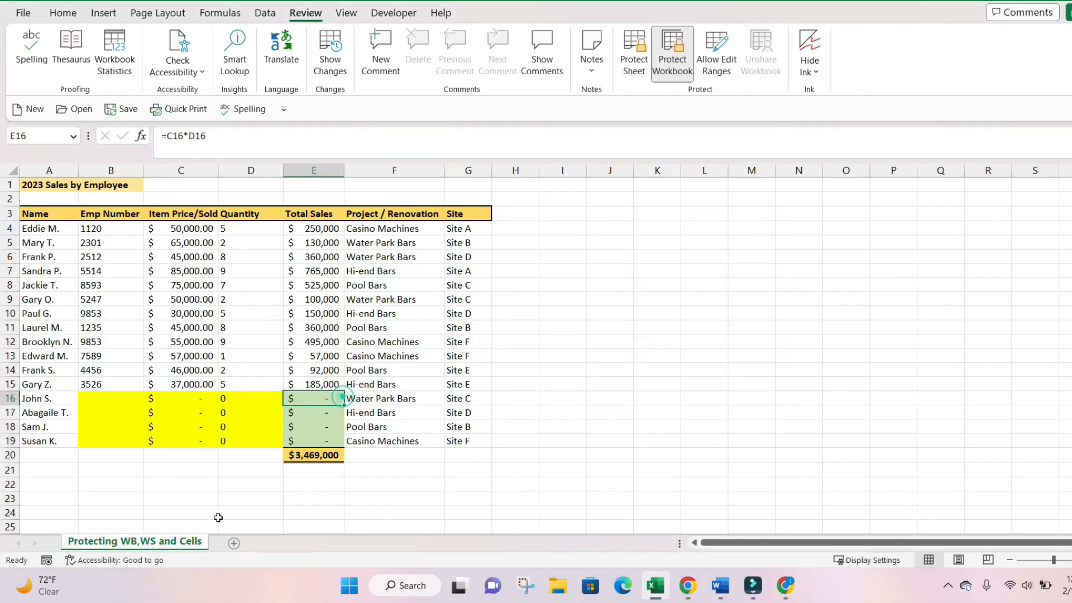
right_click(176, 541)
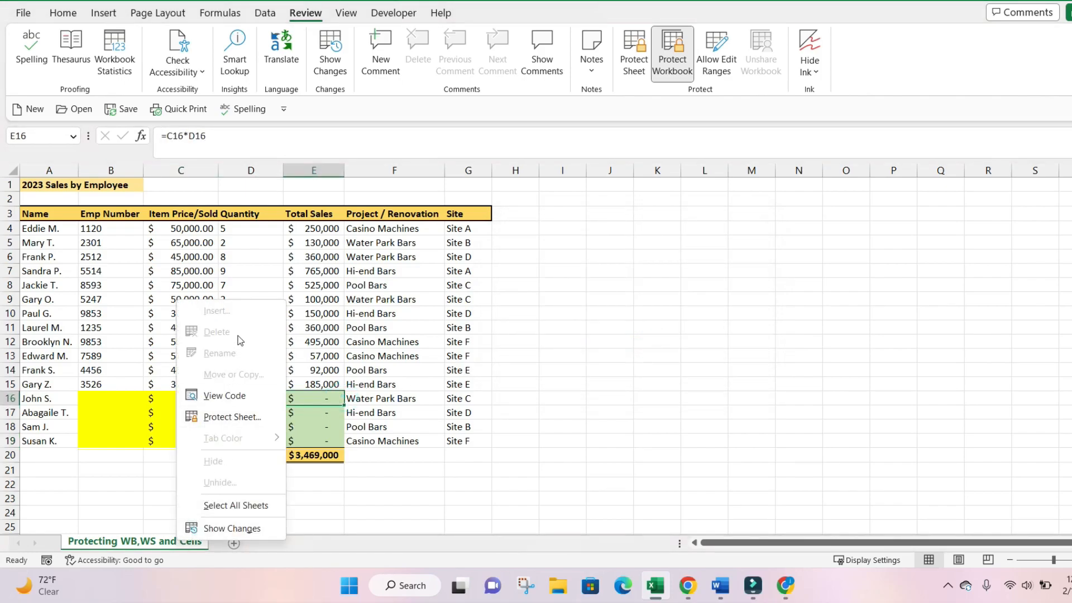
key("Escape")
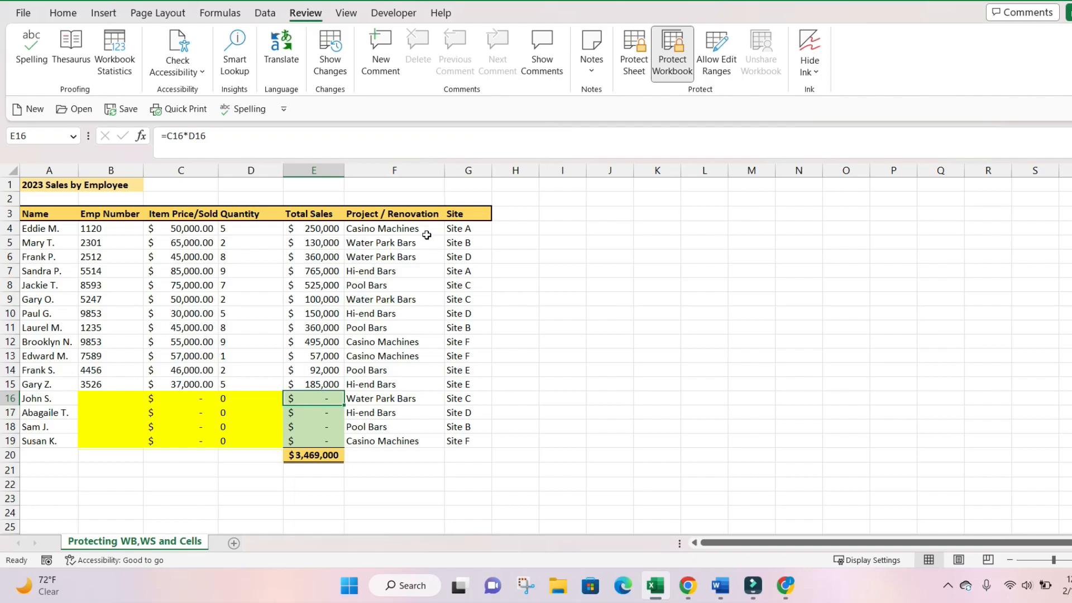
left_click(350, 255)
- Unprotect the workbook by entering its password in the Unprotect Workbook prompt
left_click(674, 61)
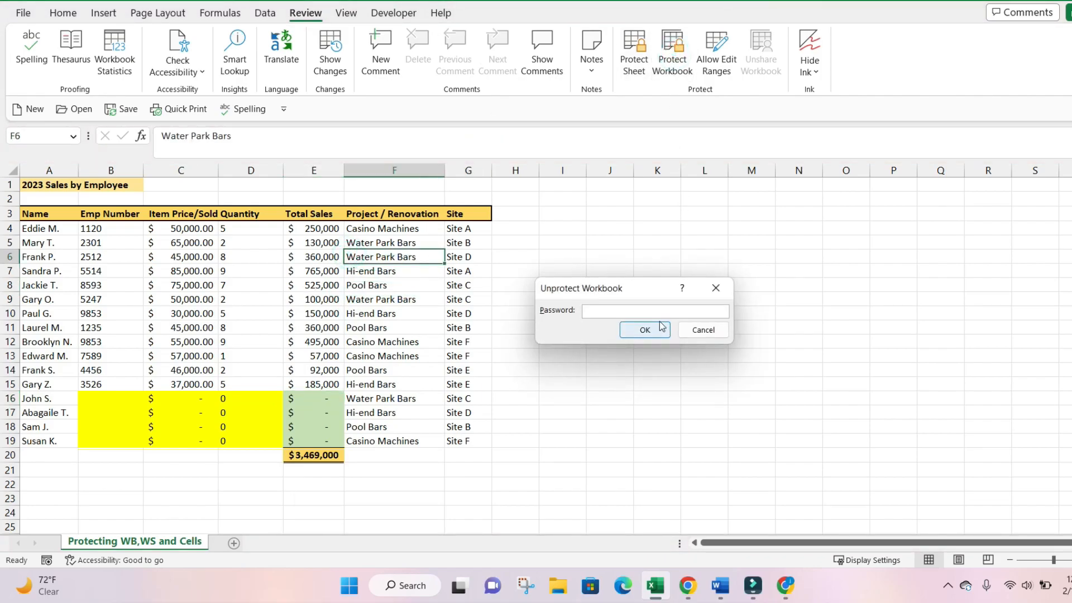
type("1234")
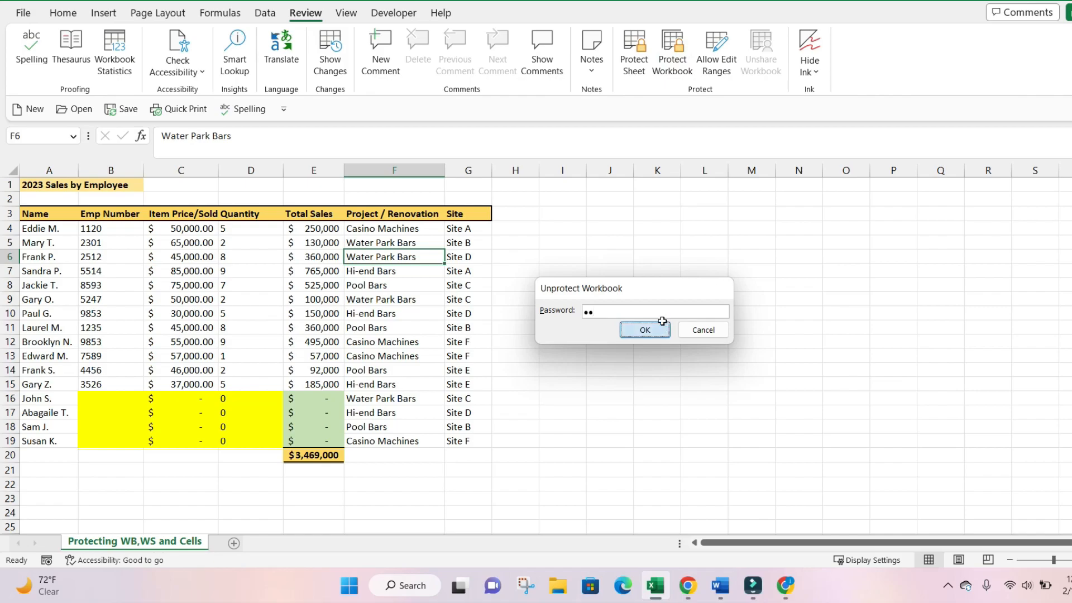
left_click(661, 329)
left_click(479, 328)
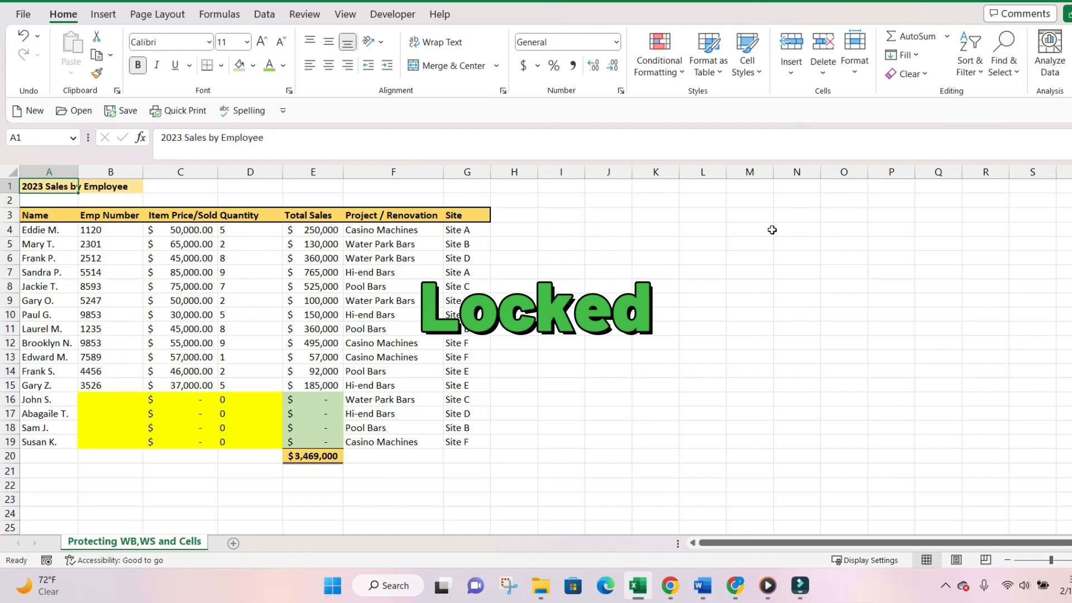
left_click(561, 310)
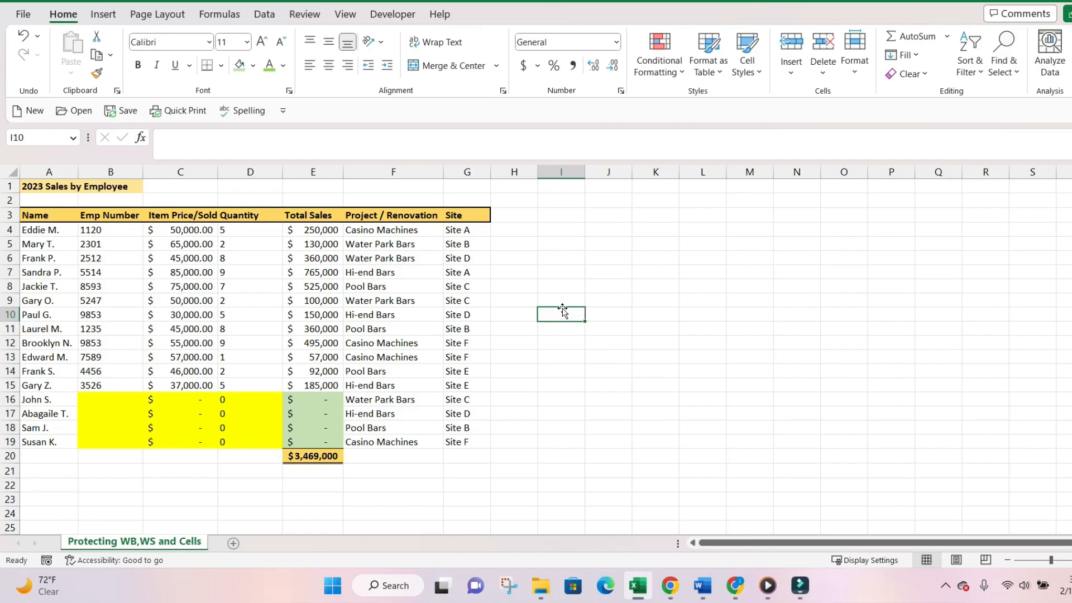
type("keeep")
key("Return")
key("Return")
key("Up")
key("Up")
key("Up")
key("BackSpace")
key("Down")
key("Right")
key("Left")
key("BackSpace")
key("Return")
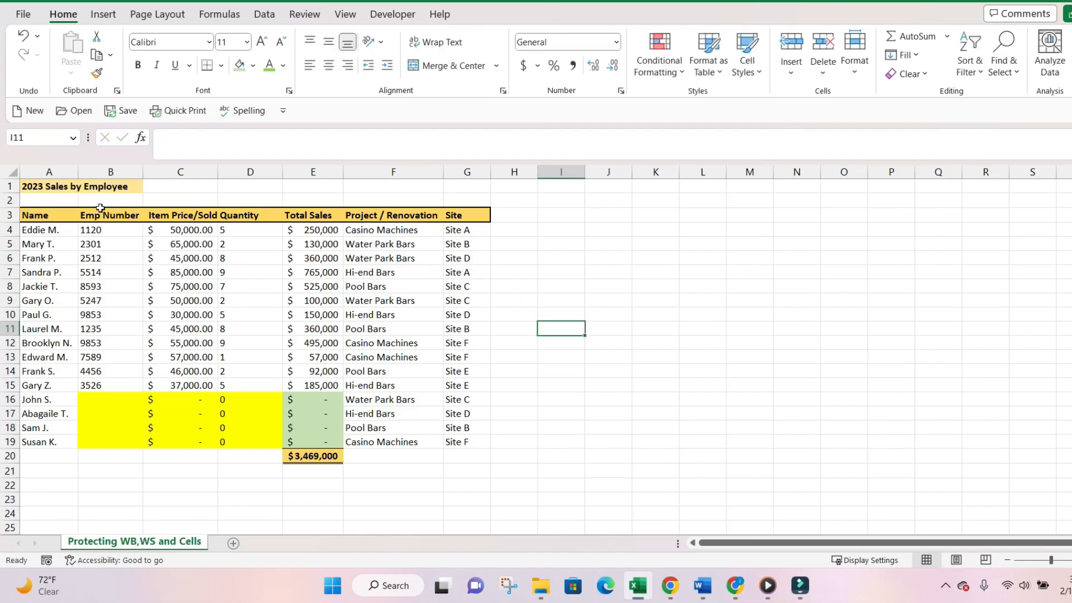
left_click(12, 173)
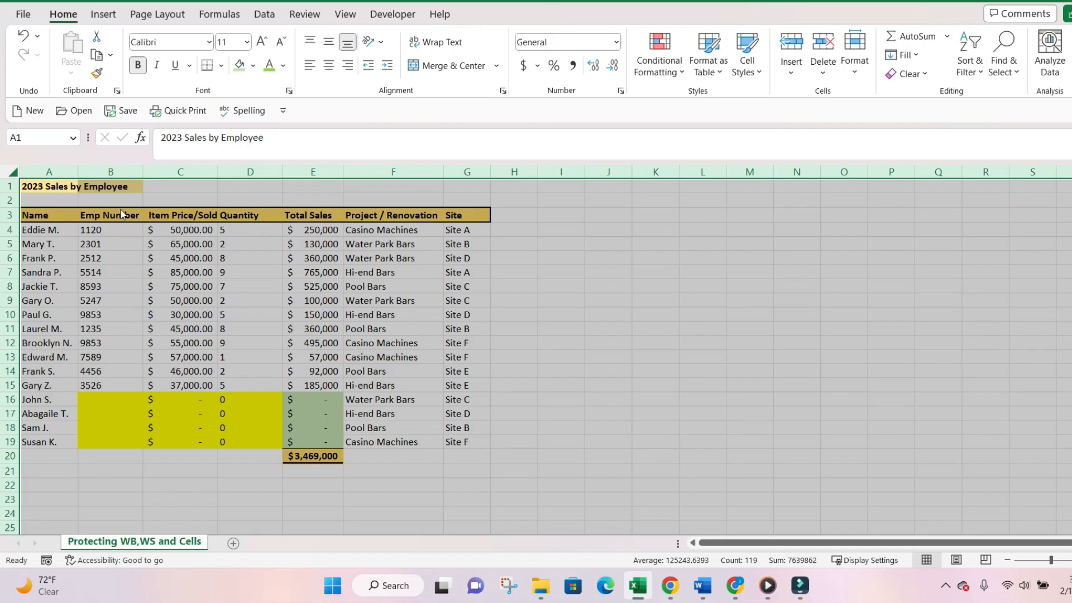
key("ctrl+1")
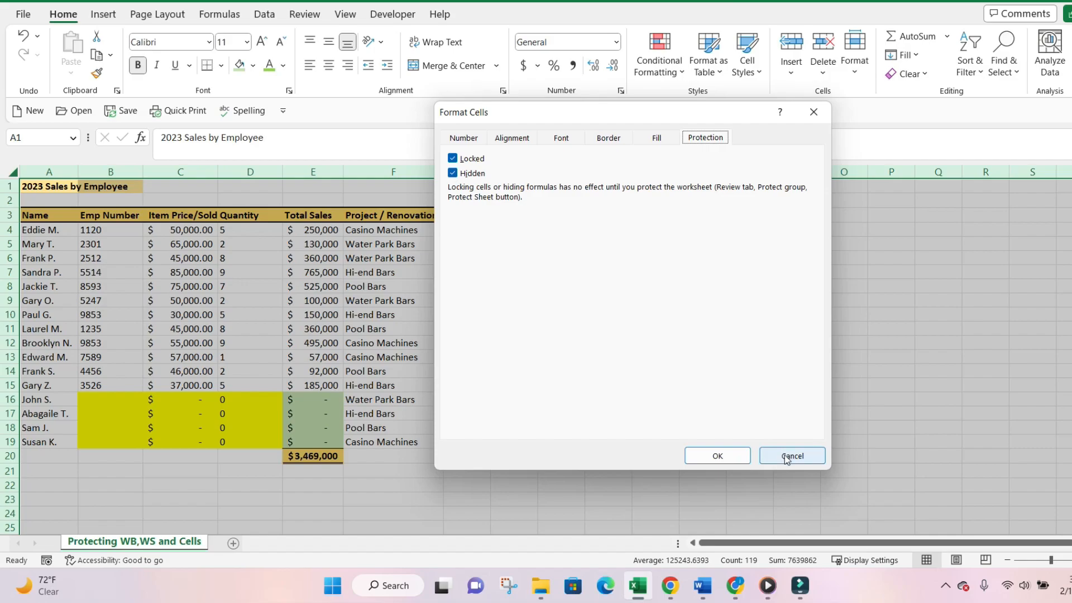
left_click(735, 458)
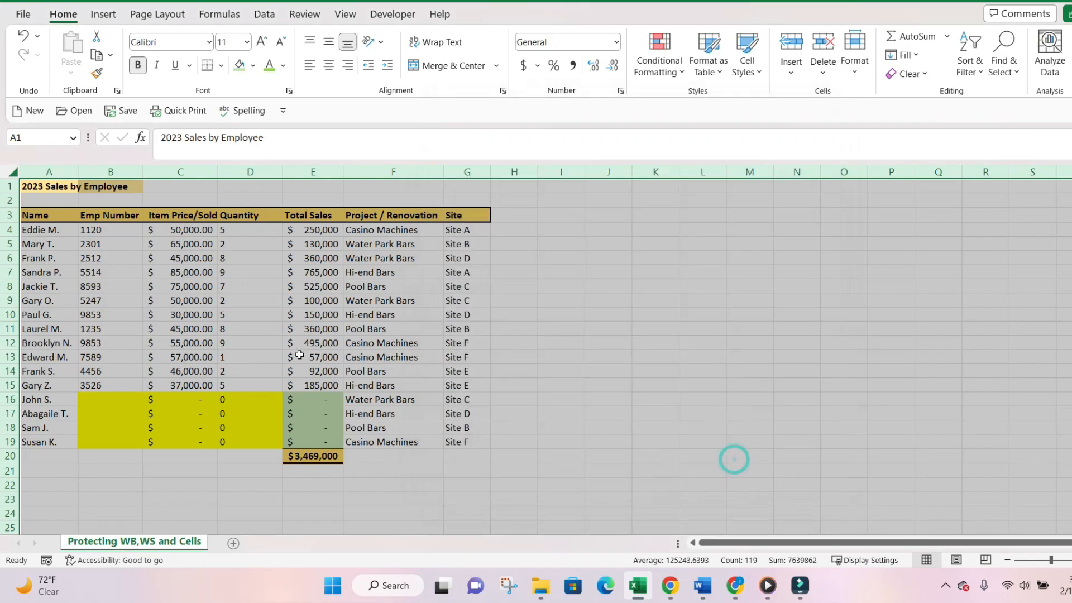
left_click(299, 356)
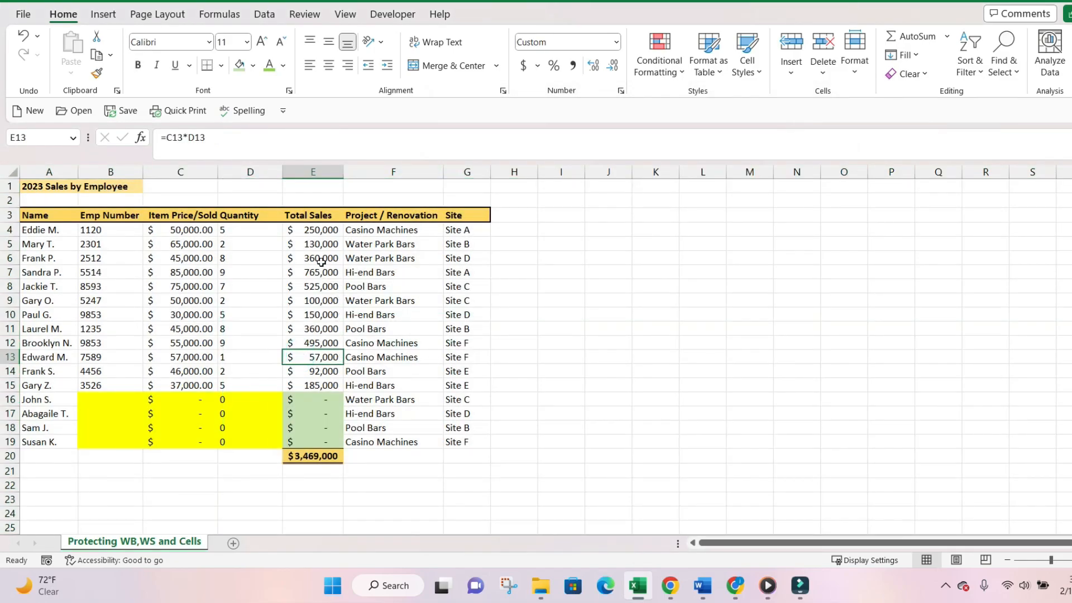
- Clear both Locked and Hidden for Total Sales cells E4:E19 in Format Cells
left_click_drag(317, 234, 318, 437)
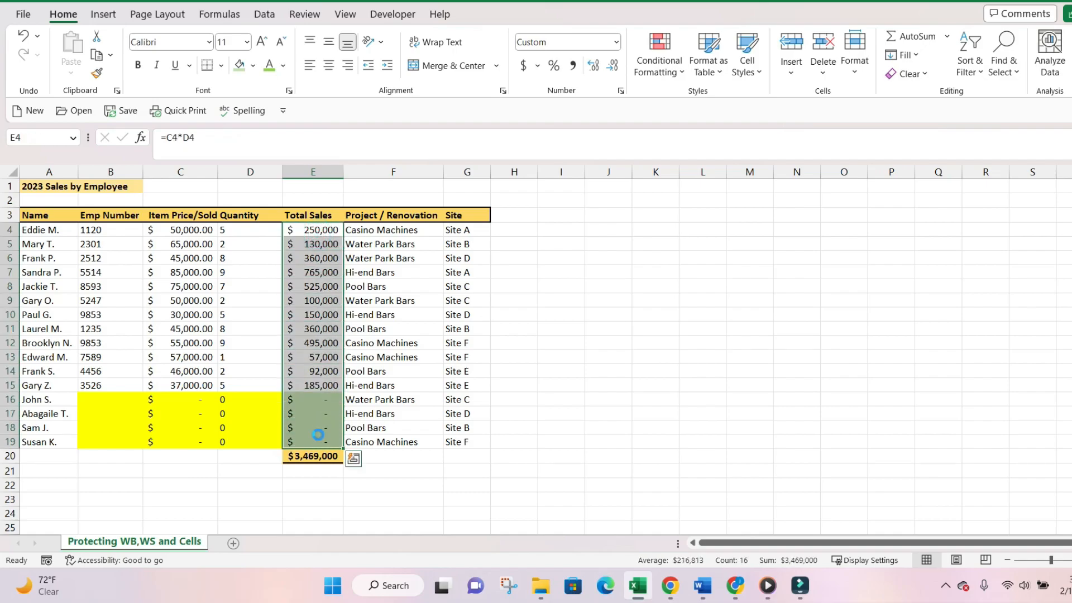
key("ctrl+1")
left_click(453, 159)
left_click(475, 174)
left_click(719, 456)
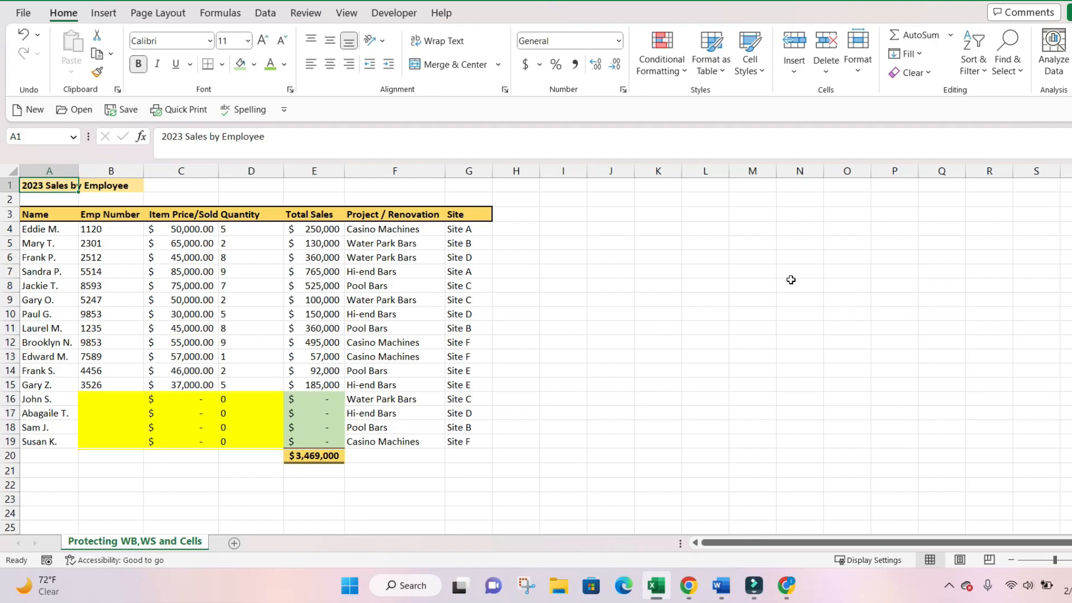
left_click(43, 211)
left_click_drag(43, 212, 455, 440)
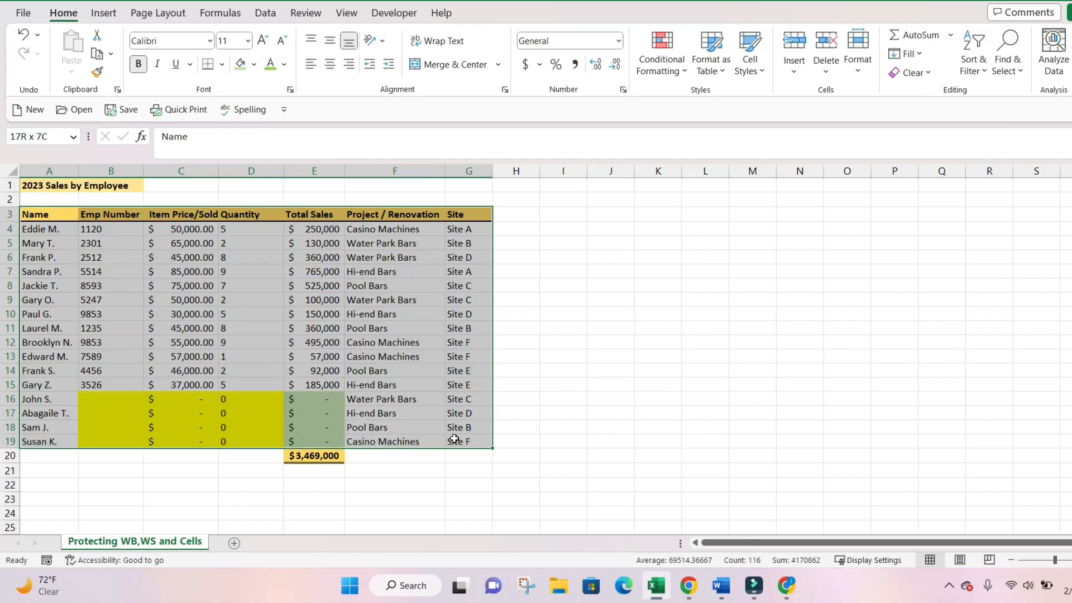
left_click_drag(37, 411, 234, 442)
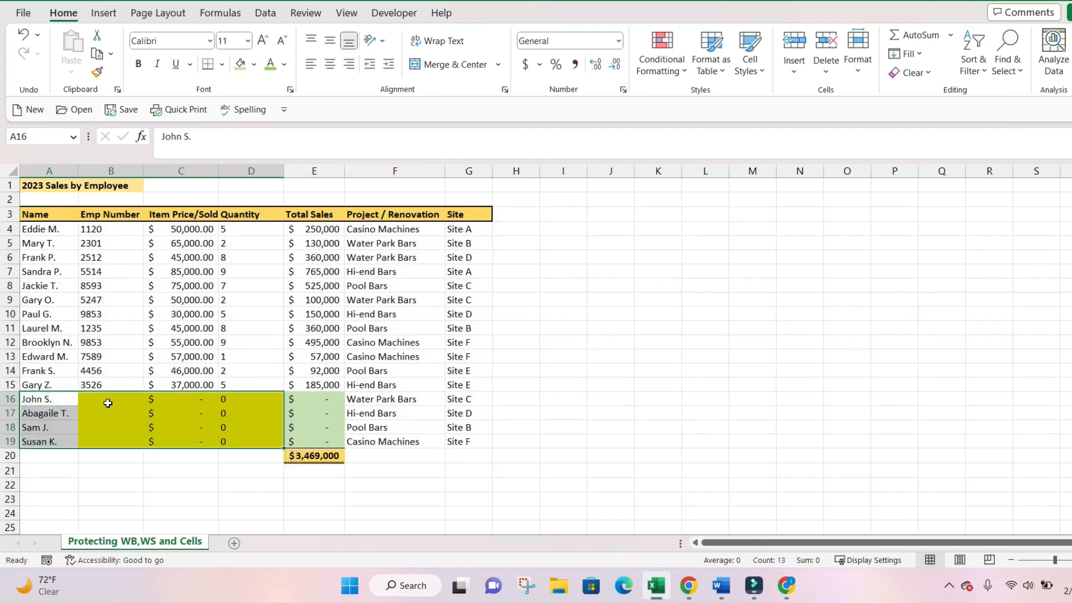
left_click_drag(109, 401, 108, 436)
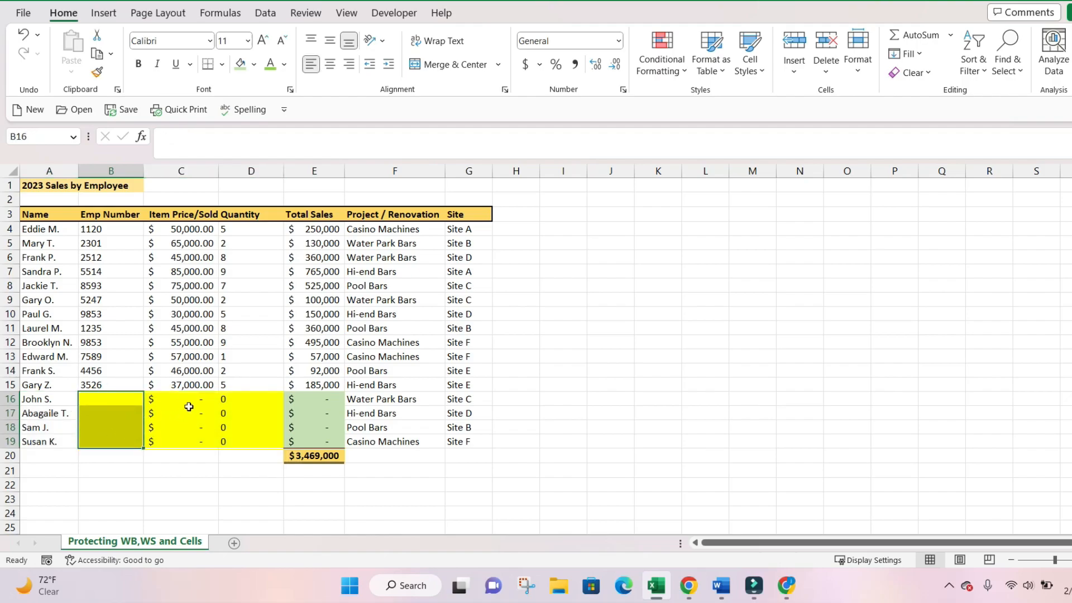
left_click_drag(193, 400, 191, 441)
left_click_drag(242, 398, 243, 428)
left_click(319, 399)
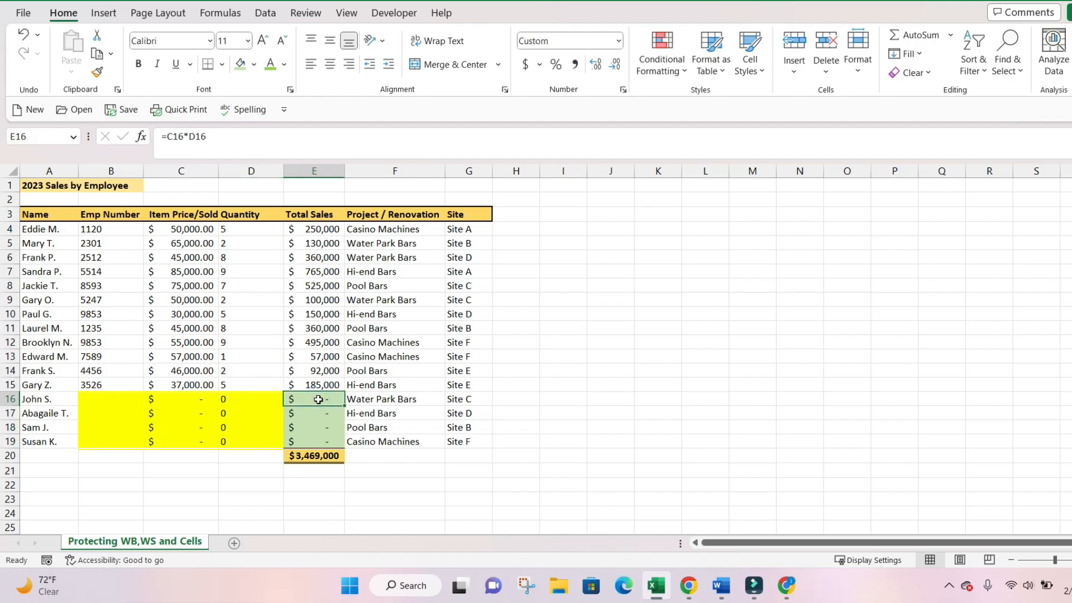
key("BackSpace")
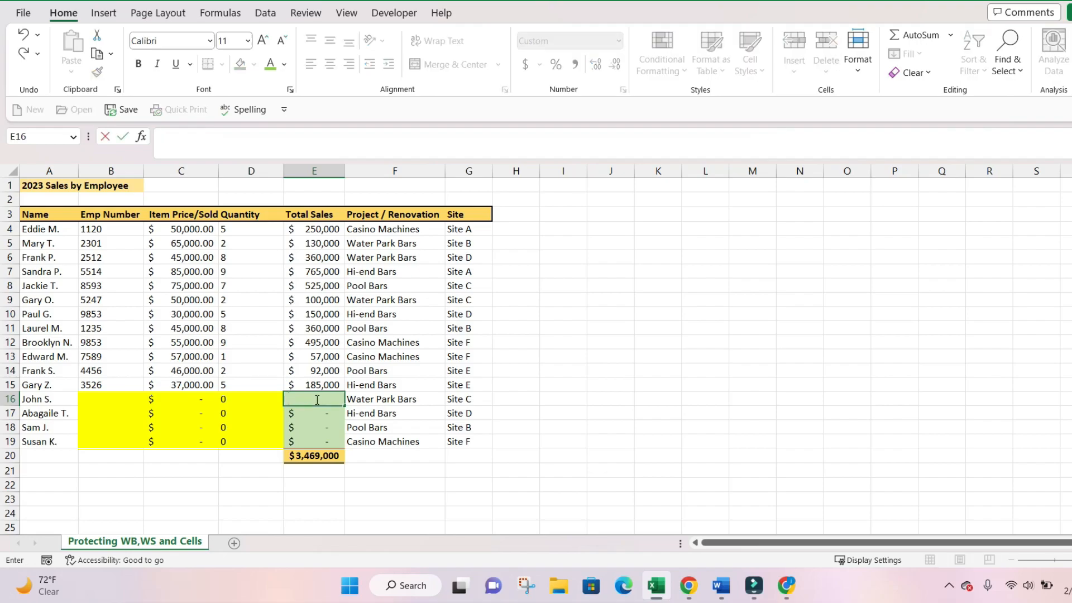
left_click(323, 361)
left_click(316, 400)
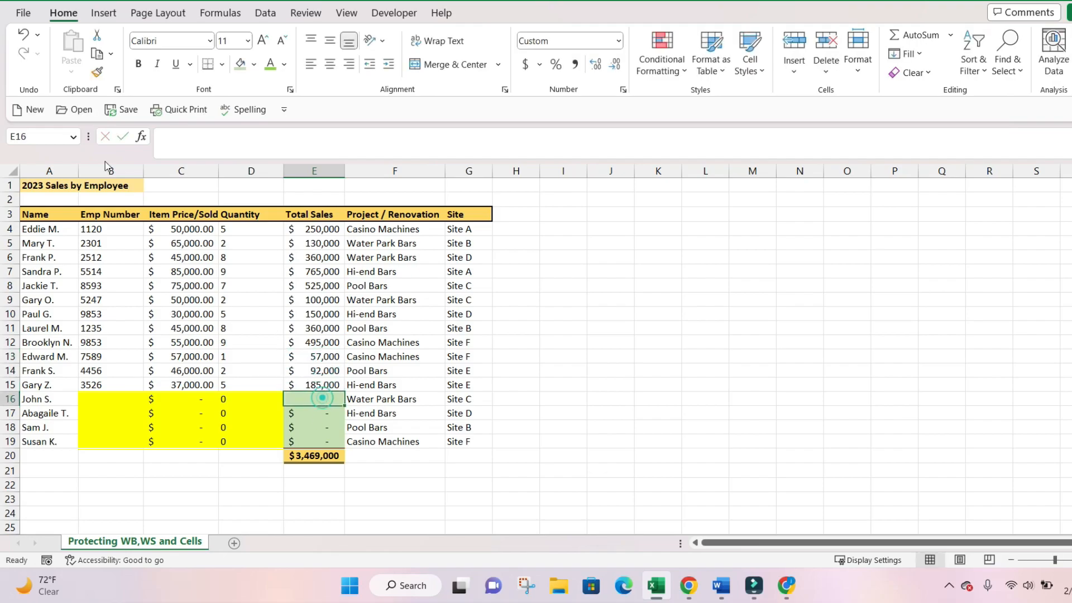
left_click(23, 35)
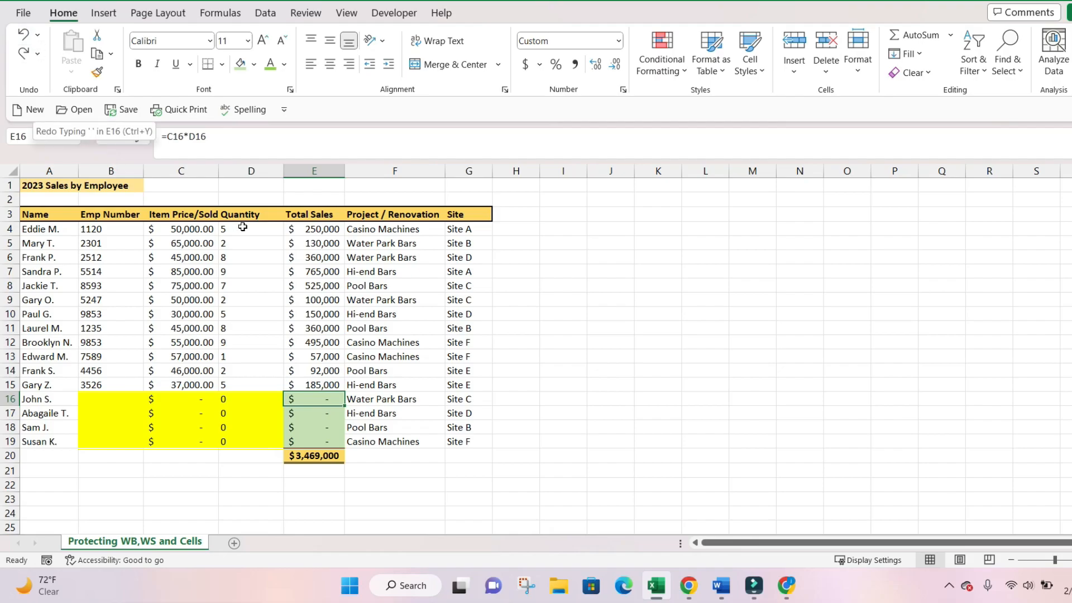
left_click(235, 272)
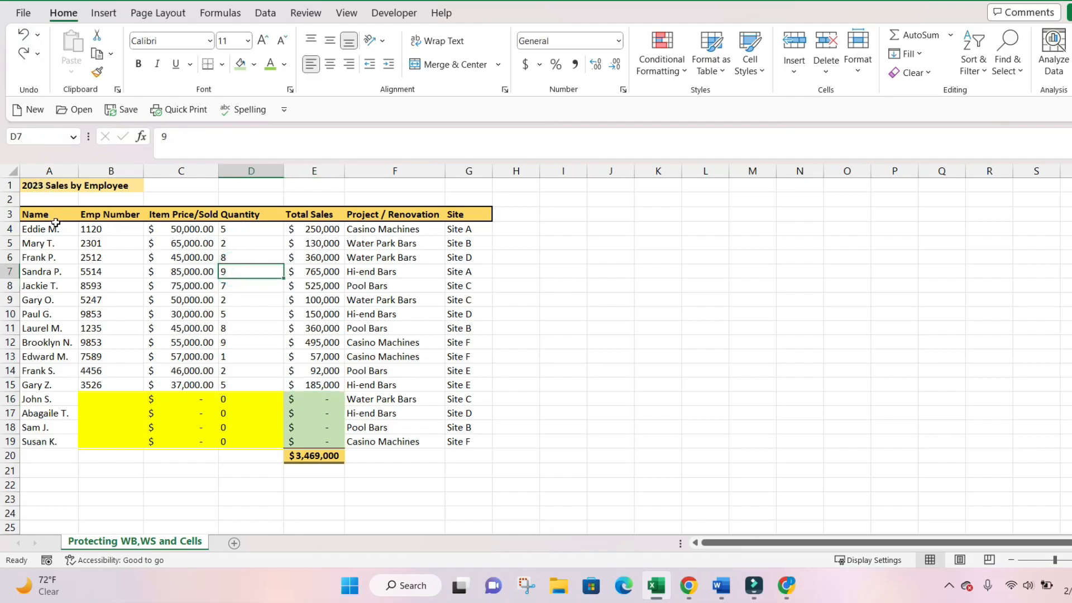
left_click(58, 245)
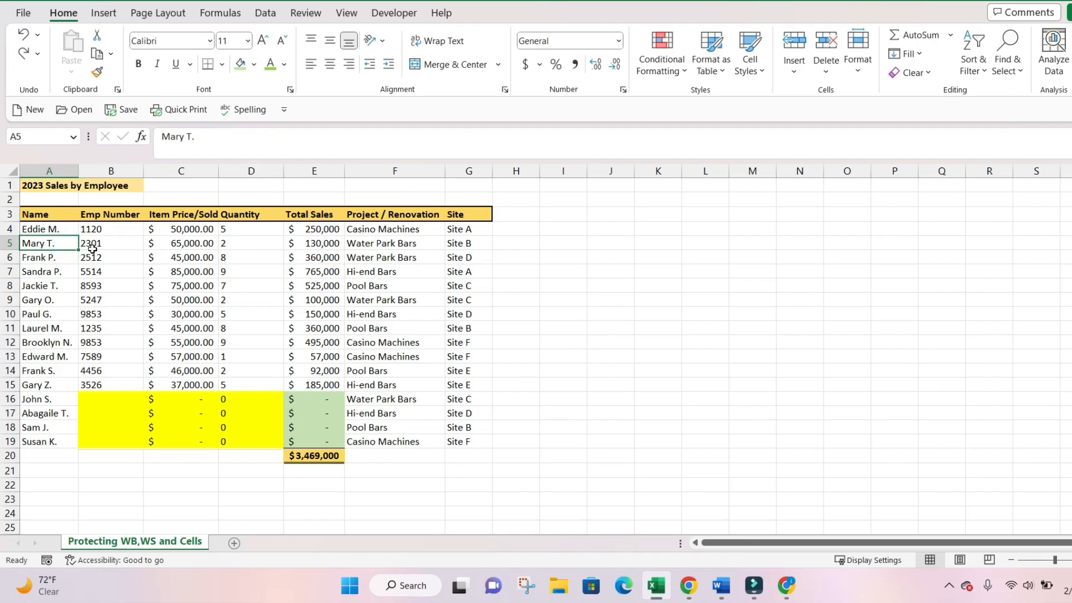
key("ctrl+1")
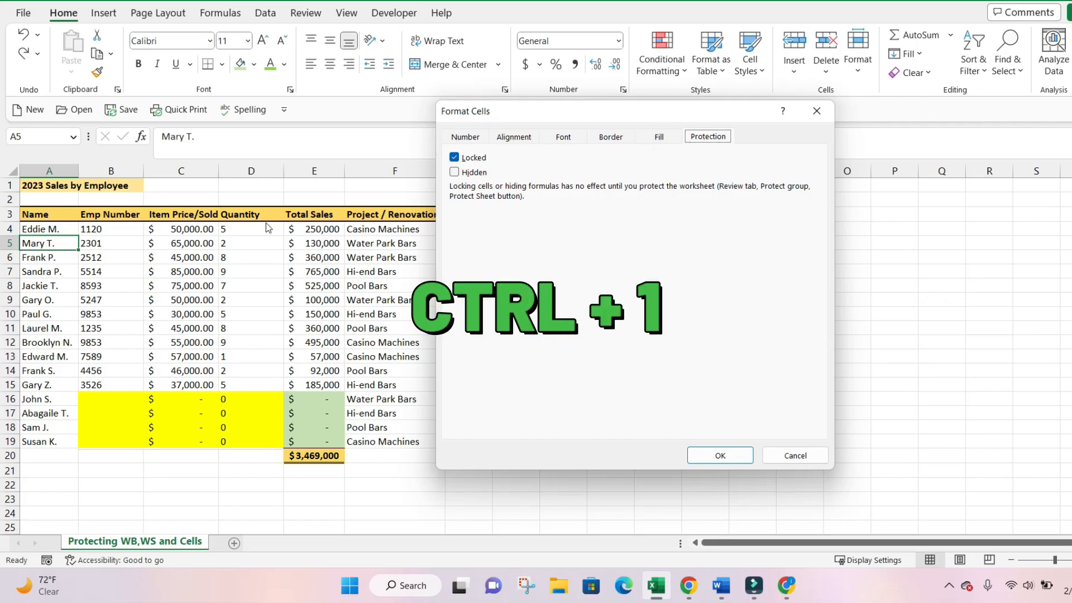
left_click(796, 457)
- Select the whole sheet and uncheck Locked in Format Cells' Protection tab
left_click(16, 173)
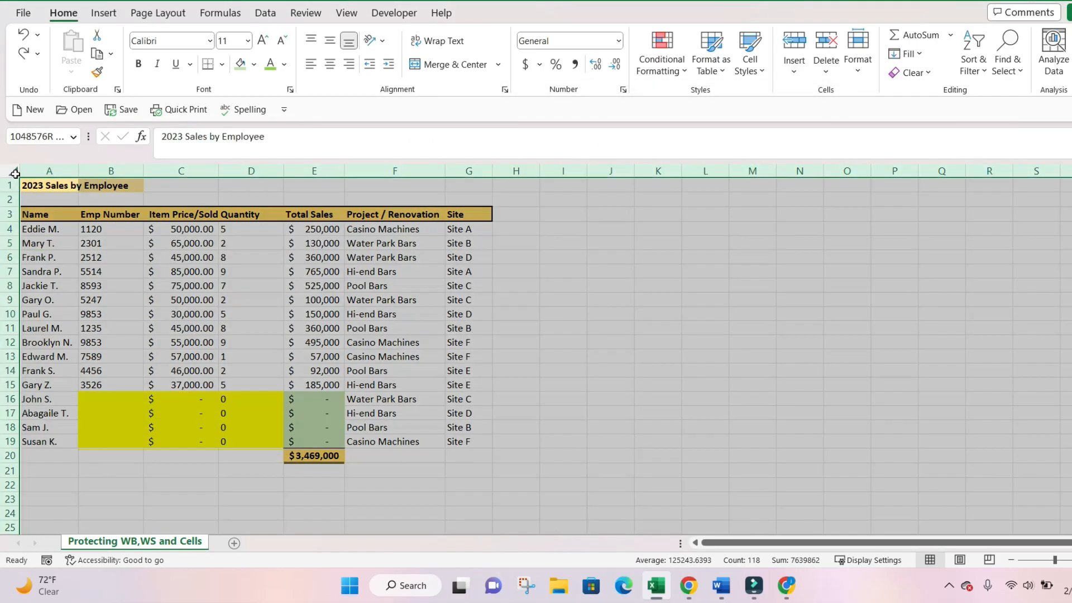
key("ctrl+1")
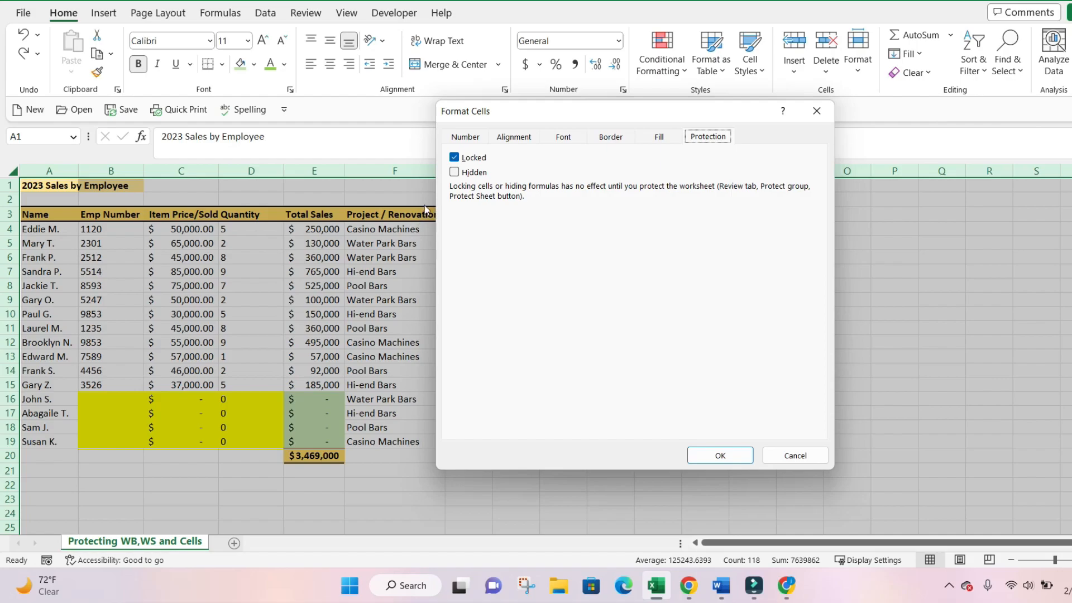
left_click(454, 157)
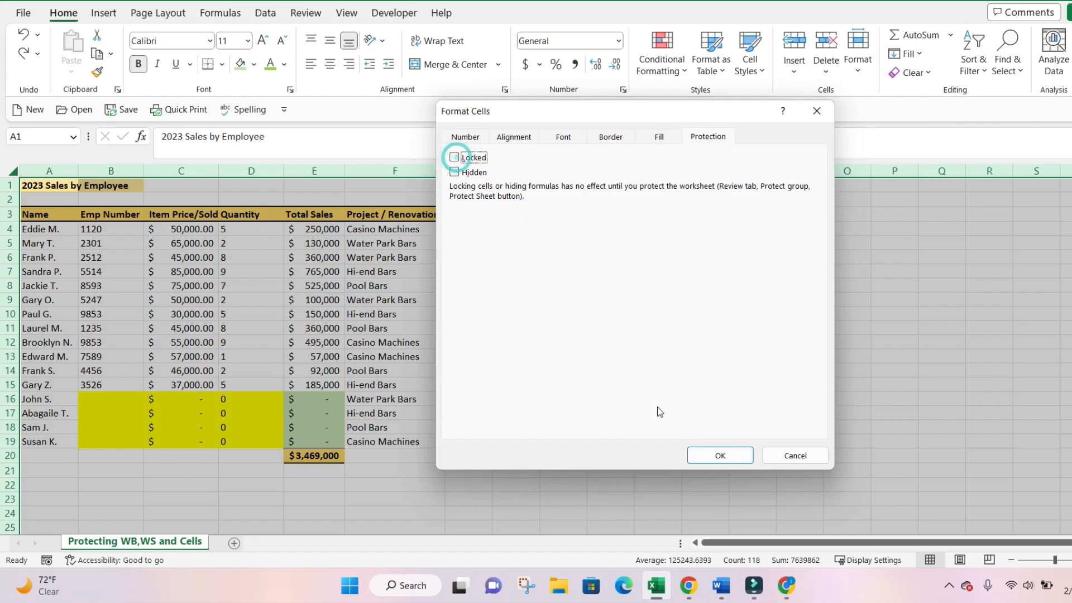
left_click(720, 455)
left_click(397, 429)
left_click_drag(326, 399, 322, 442)
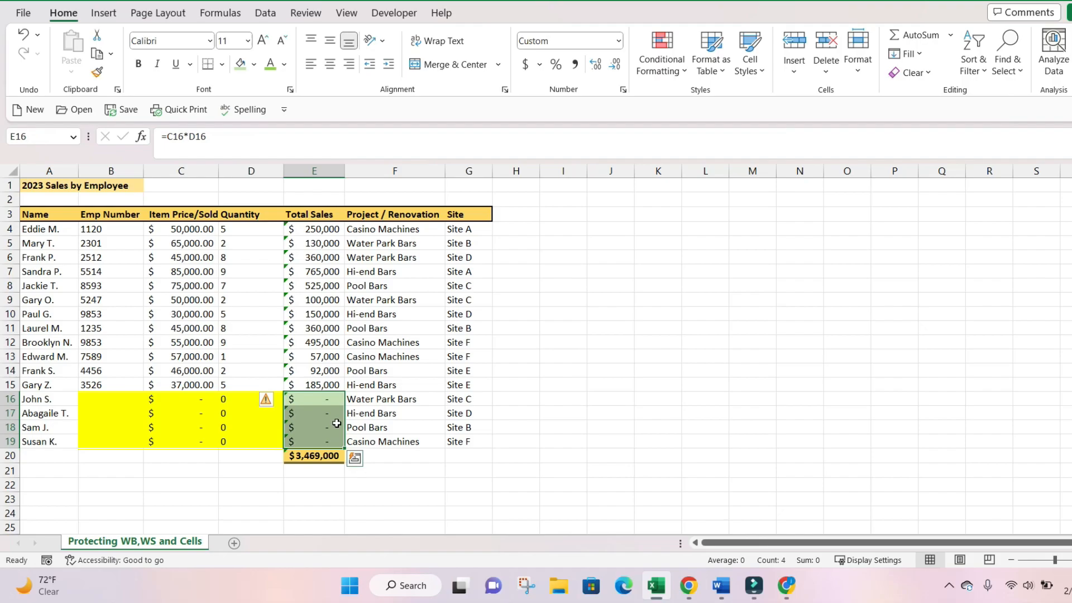
- Check Locked for cells E16:E19 in Format Cells' Protection tab
key("ctrl+1")
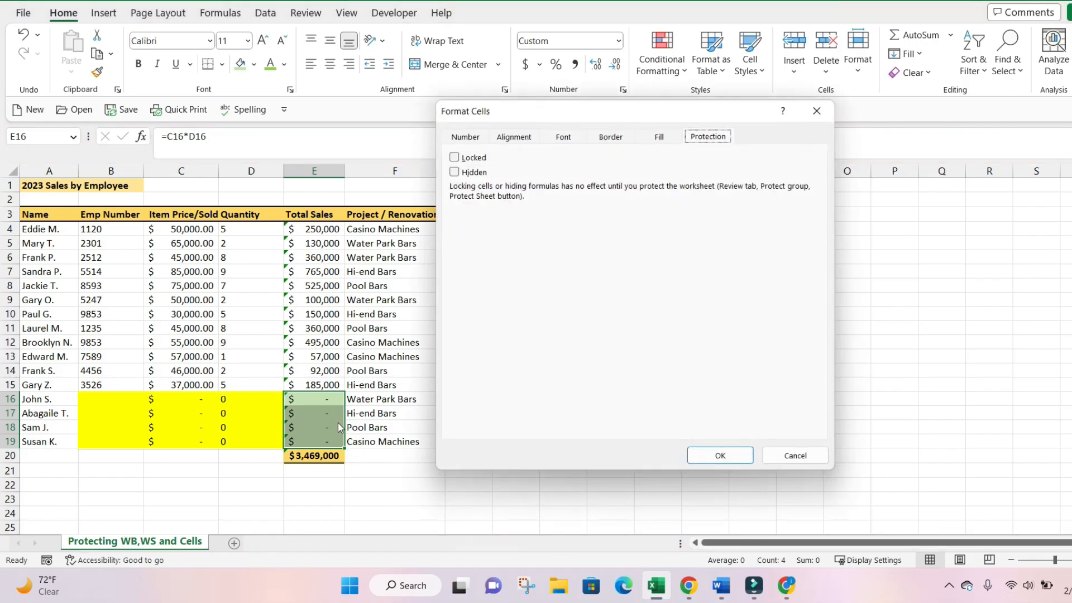
left_click(466, 159)
left_click(720, 457)
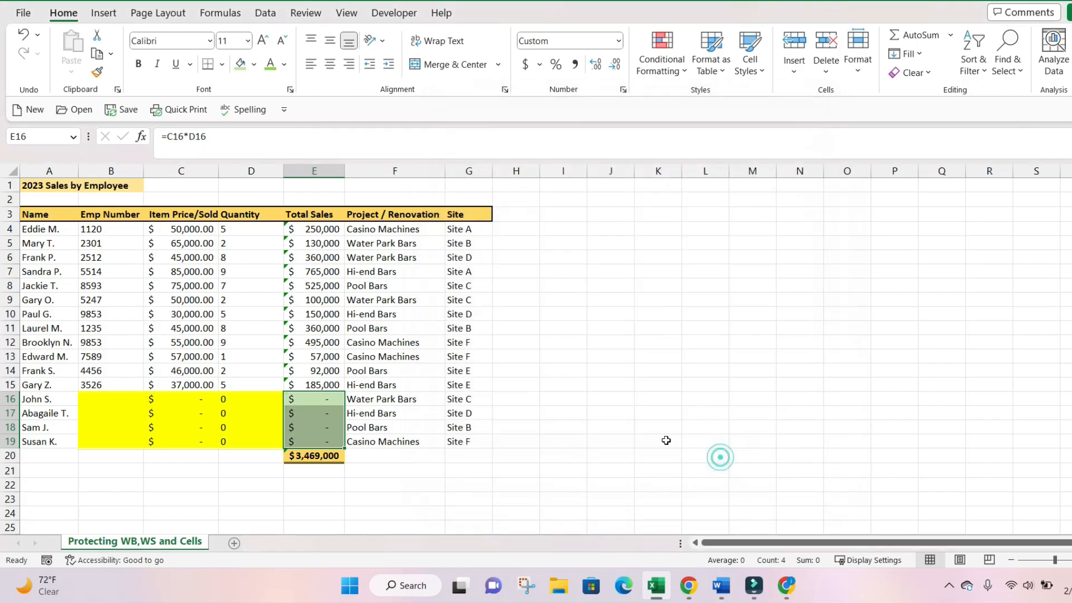
- Protect the sheet from Review, entering and confirming a password, leaving only E16:E19 guarded
left_click(395, 316)
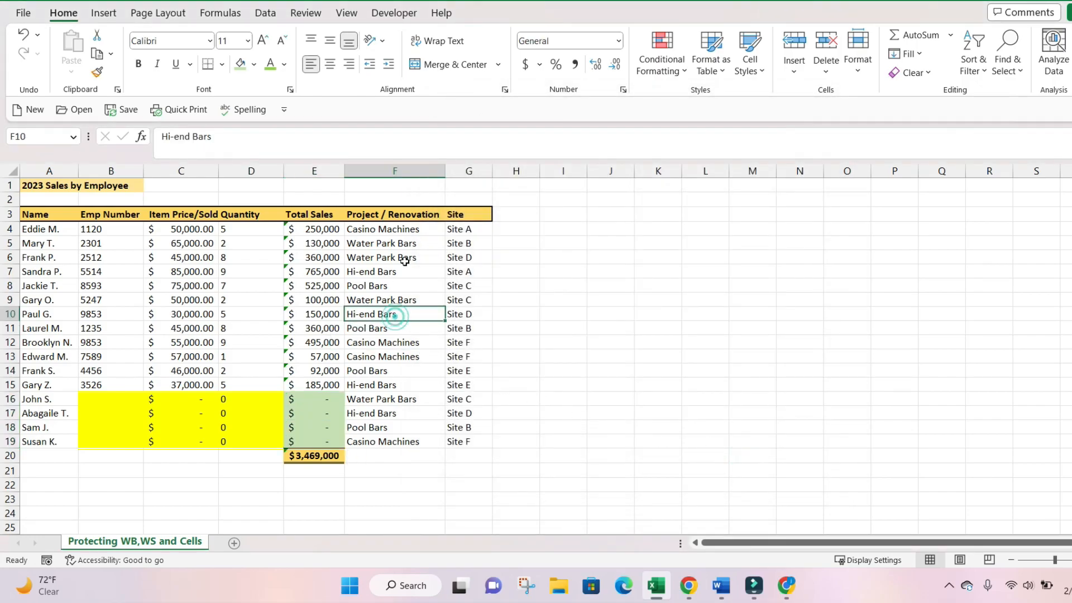
left_click(302, 14)
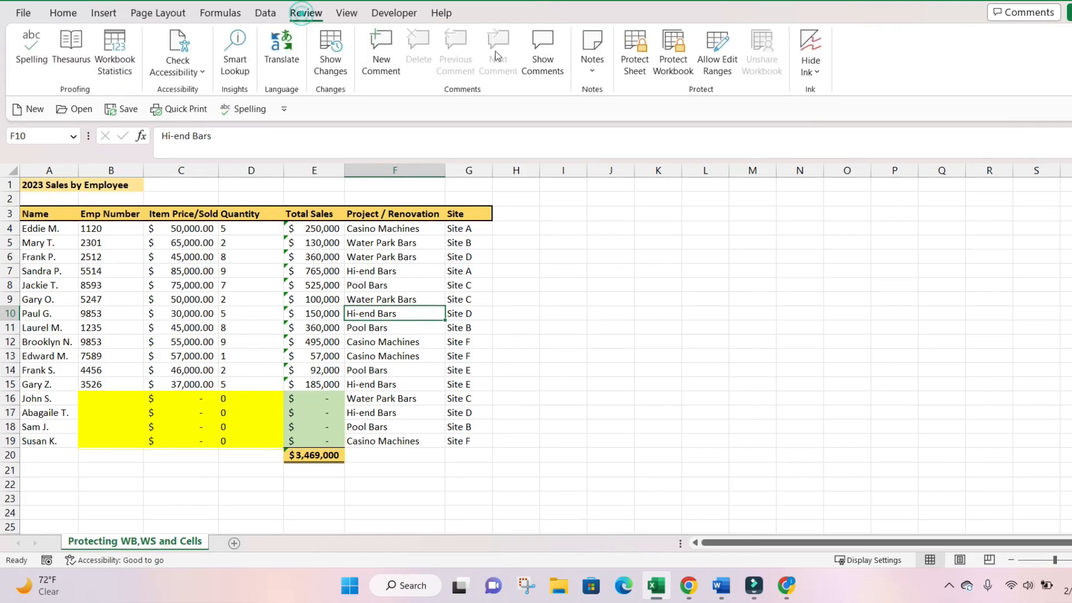
left_click(634, 64)
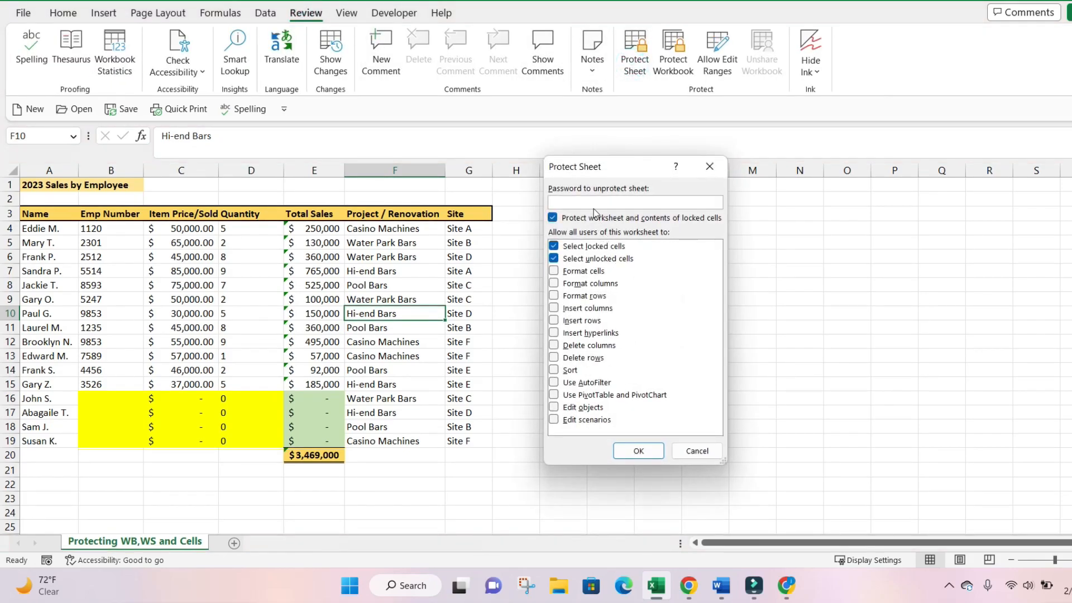
key("Return")
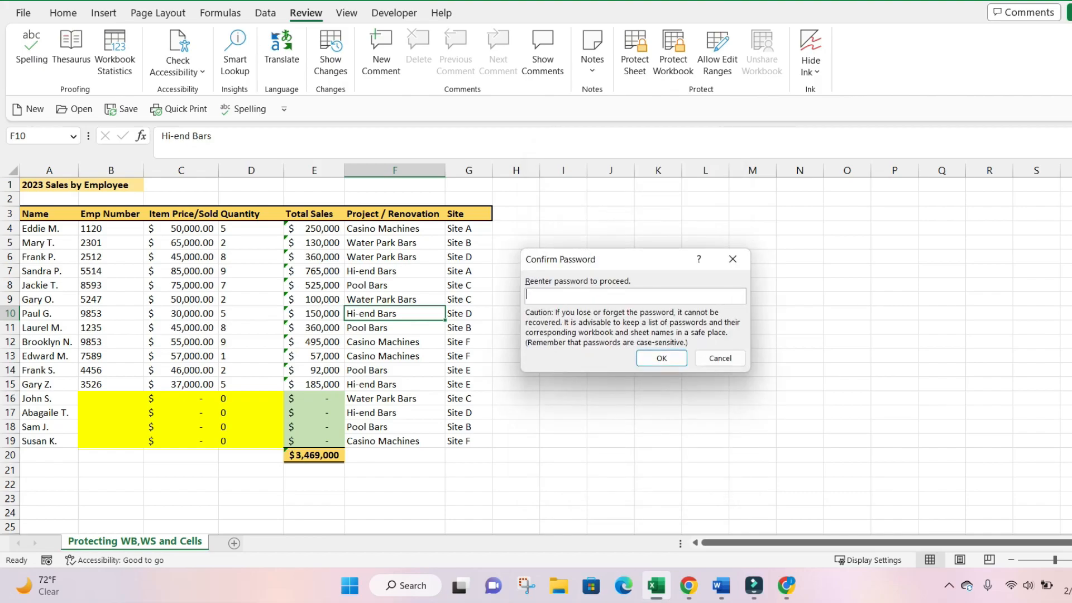
key("Return")
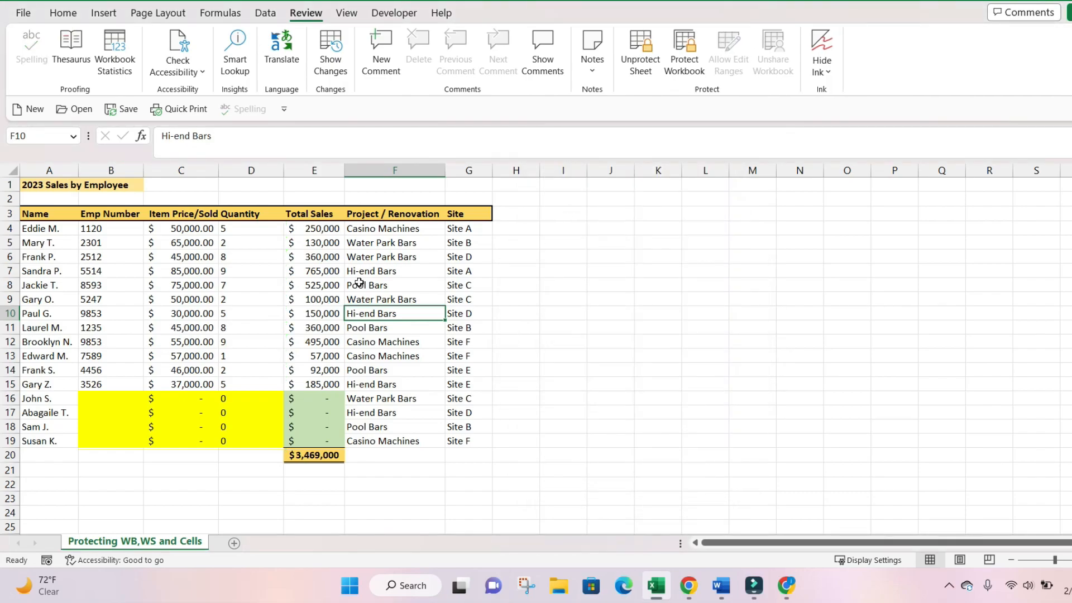
- Fill row 16 with an employee number, price 25,000 and quantity 2
left_click(66, 399)
left_click(65, 413)
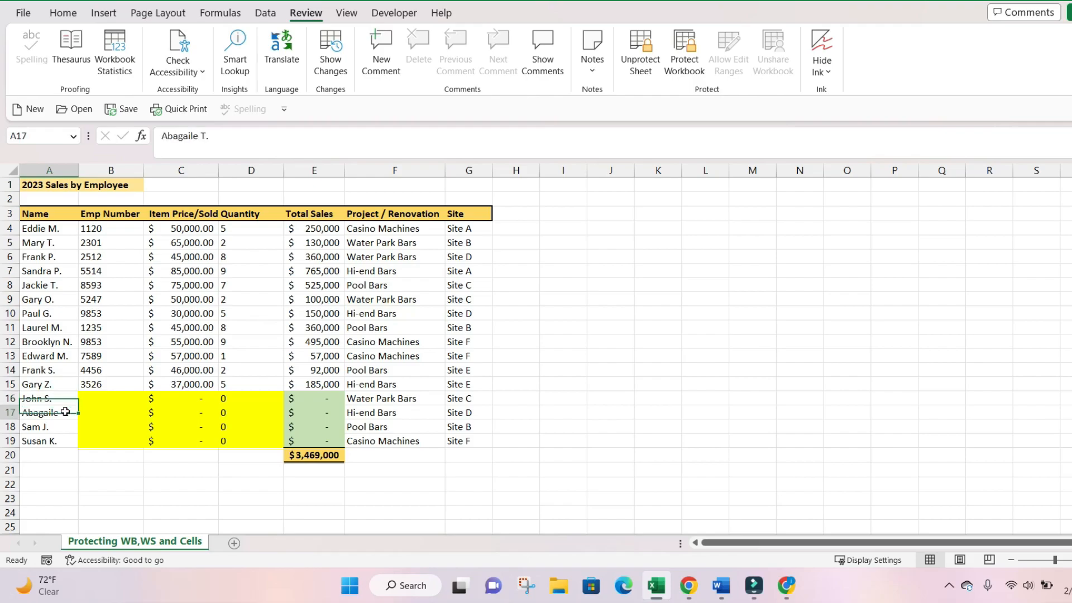
left_click(63, 426)
left_click(66, 440)
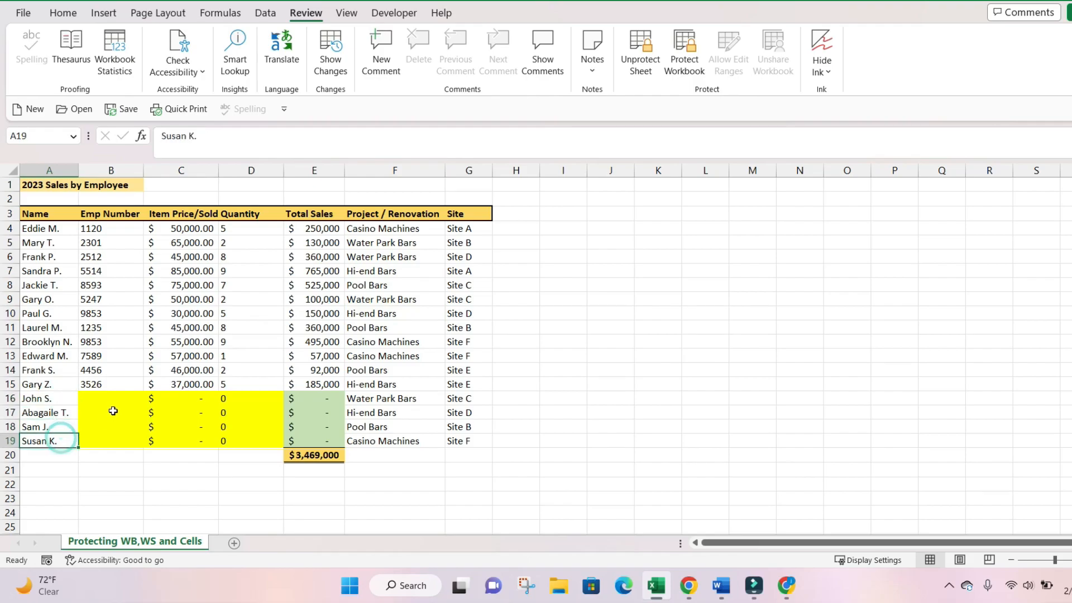
left_click(129, 400)
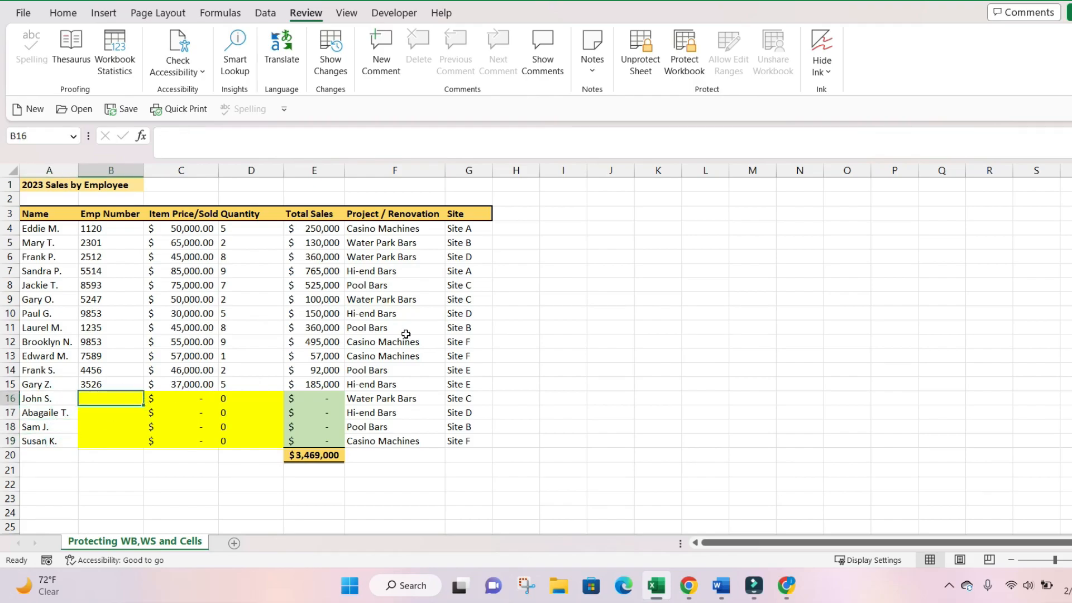
type("1125")
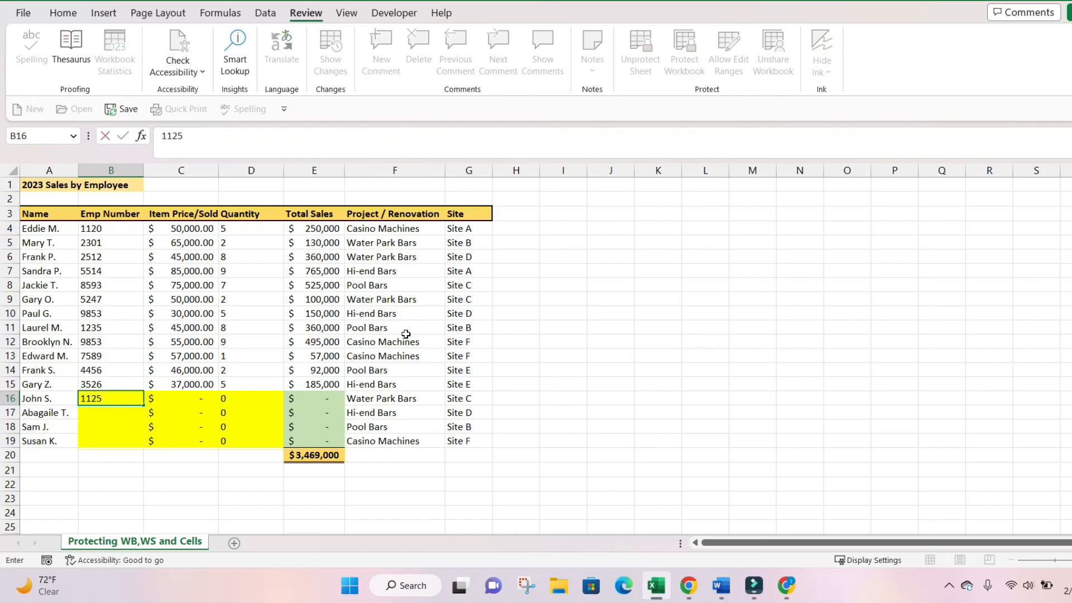
key("Tab")
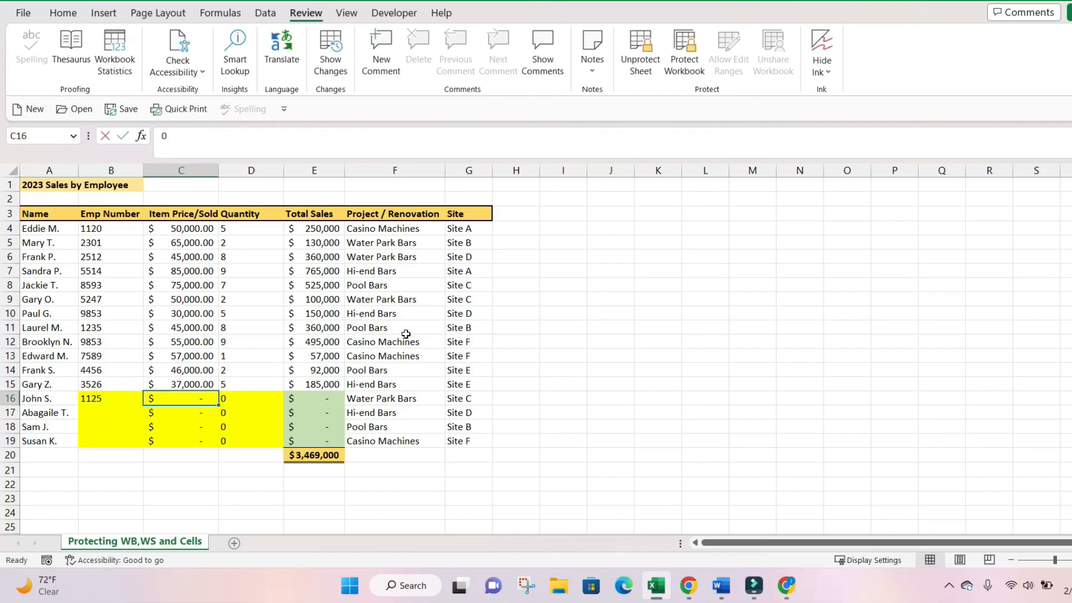
type("25000")
key("Return")
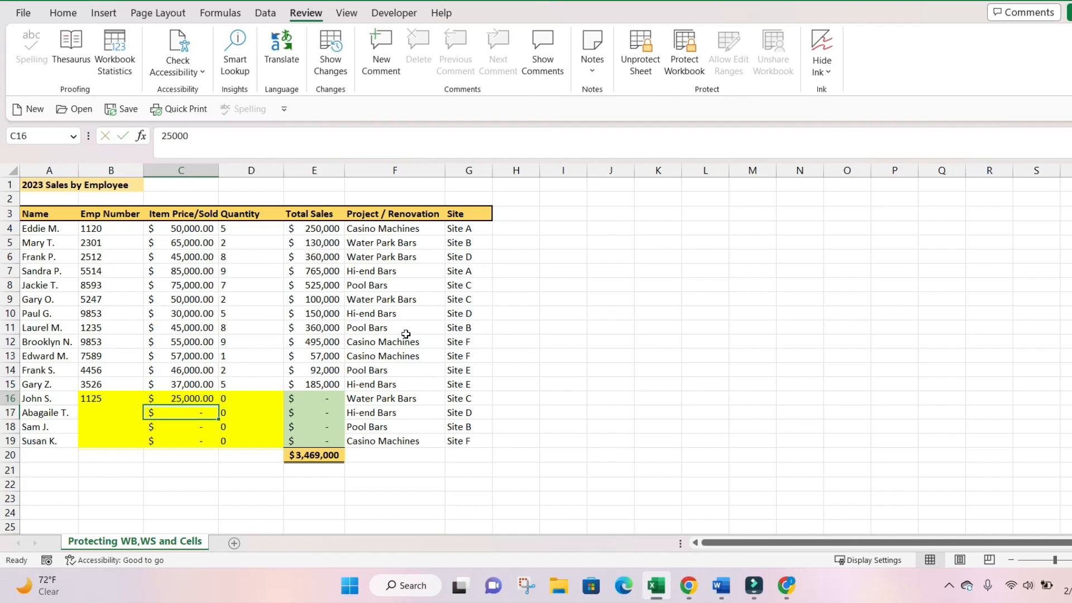
key("Up")
key("Right")
type("2")
key("Return")
- Try deleting the locked total in E17 and dismiss the protected-cell warning
key("Right")
key("Left")
key("Right")
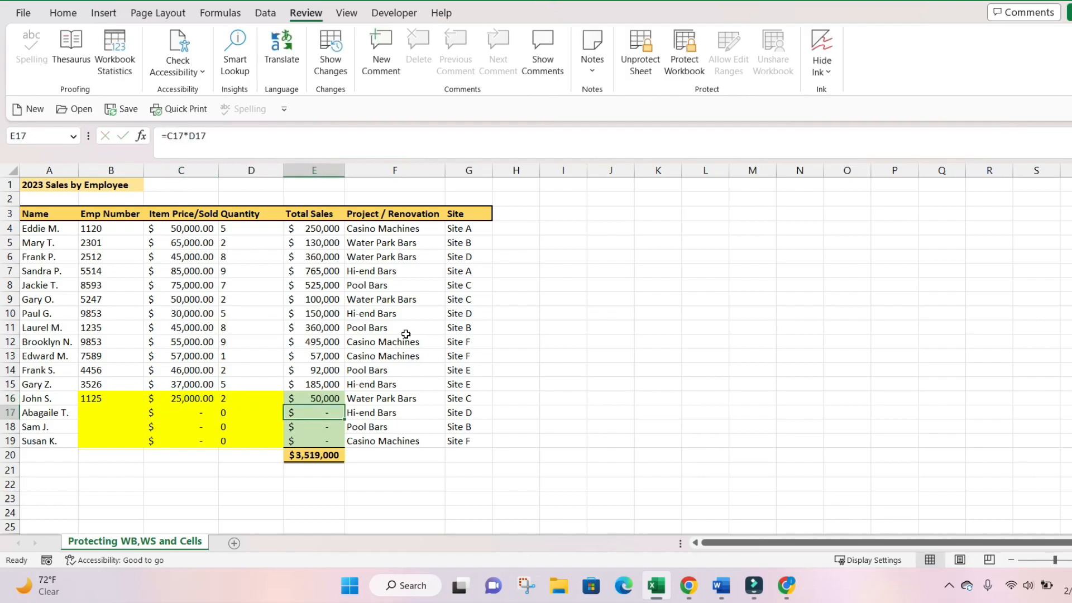
key("Delete")
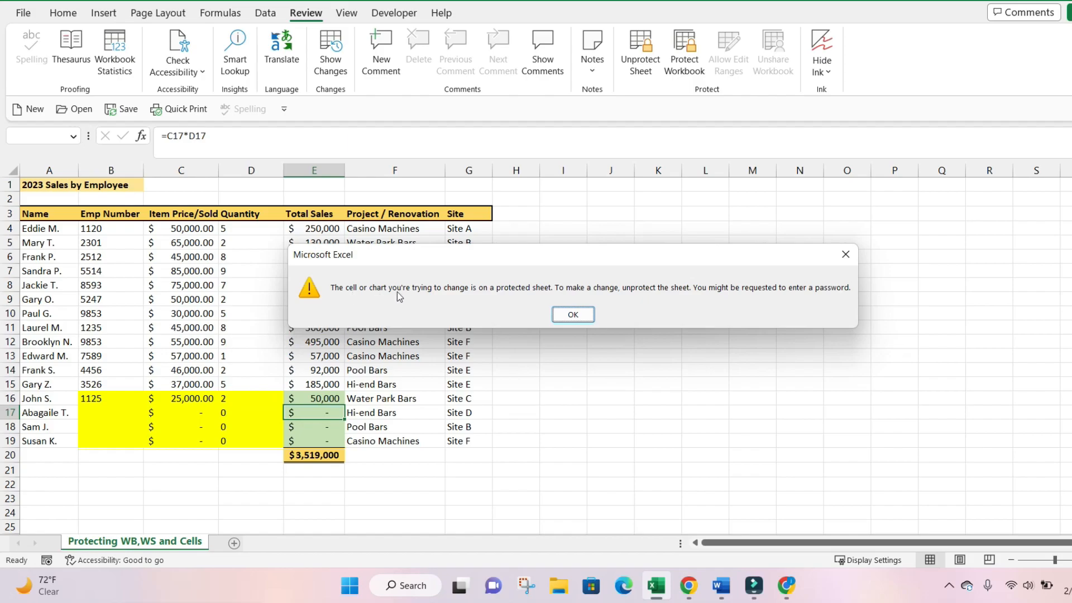
left_click(574, 315)
left_click_drag(334, 400, 331, 442)
- Fill row 17 with an employee number, price 50,000 and quantity 2
left_click(120, 417)
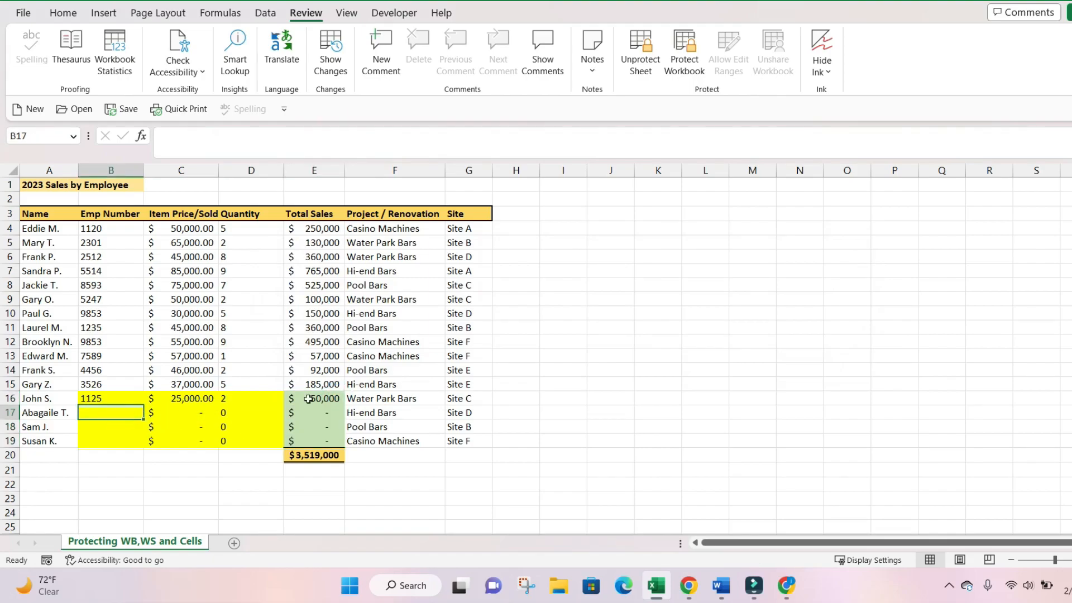
key("Tab")
key("Tab")
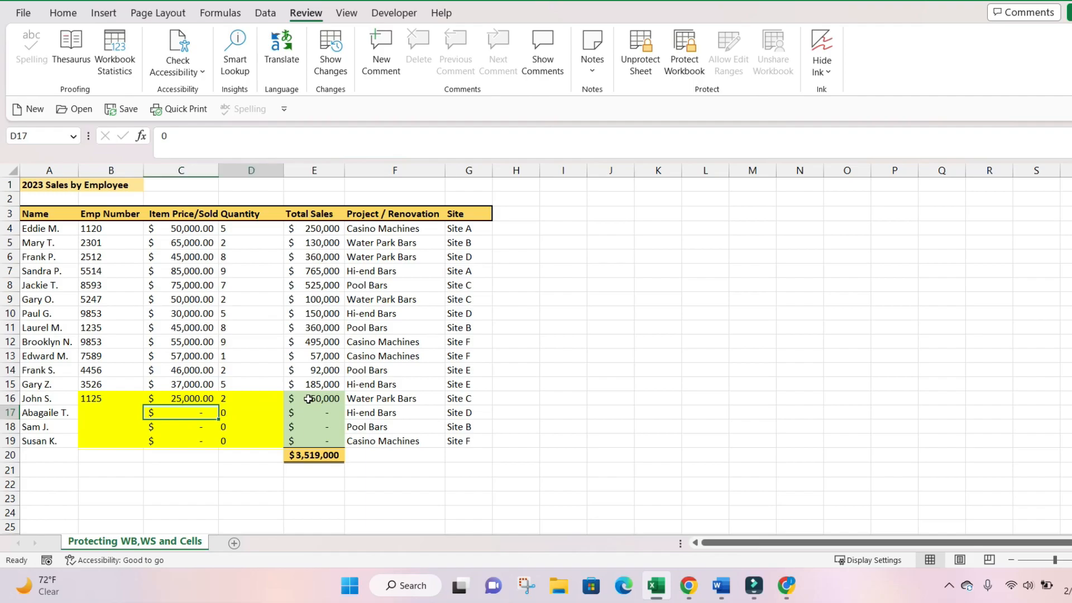
key("shift+Tab")
key("shift+Tab")
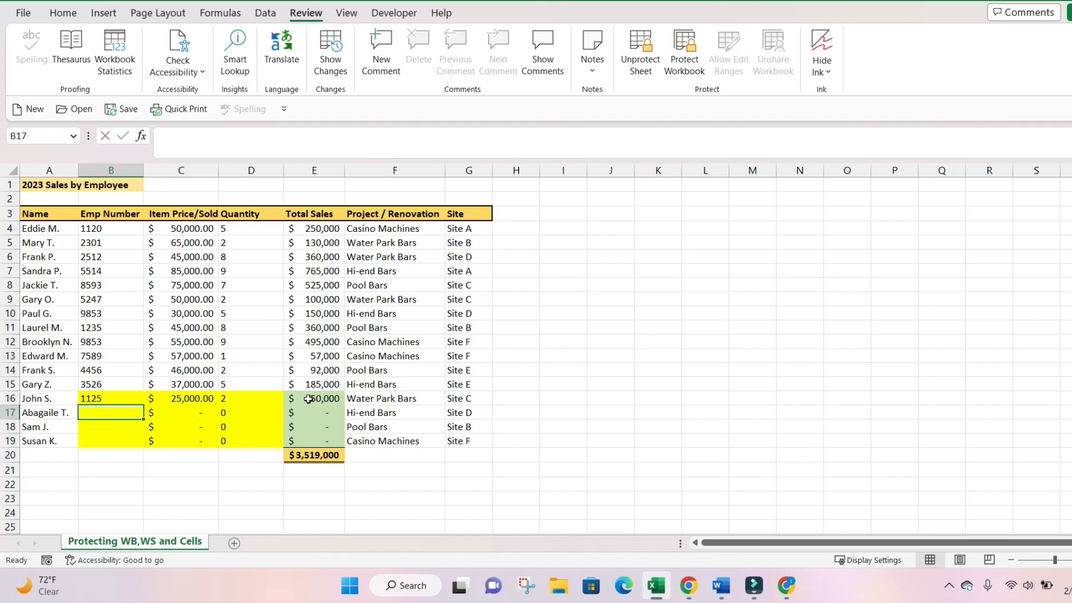
type("1145")
key("Return")
key("Up")
key("Tab")
type("50")
key("Return")
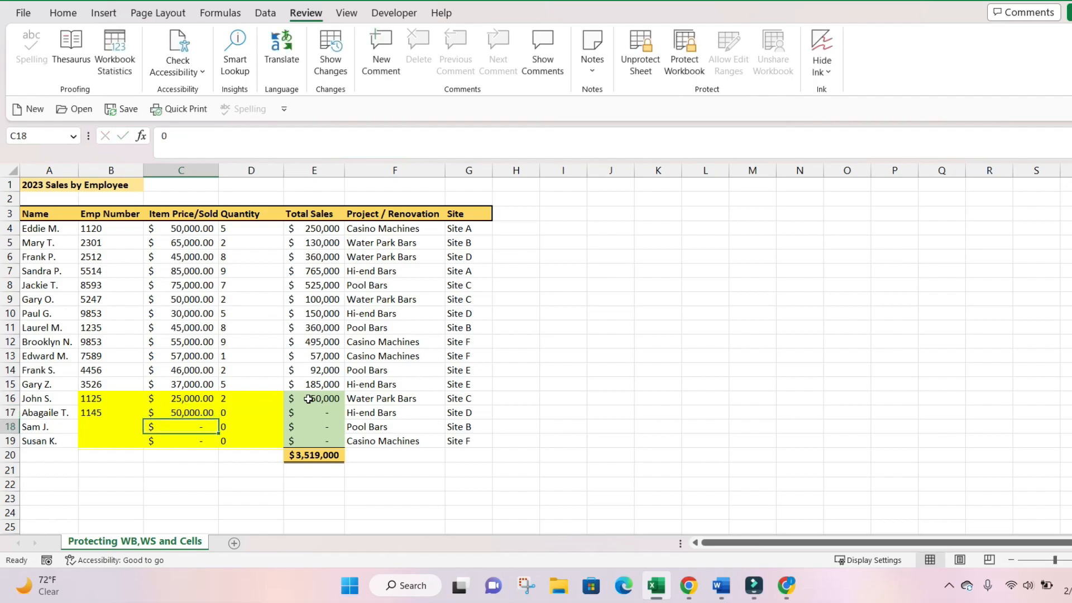
key("Up")
key("Tab")
type("2")
key("Return")
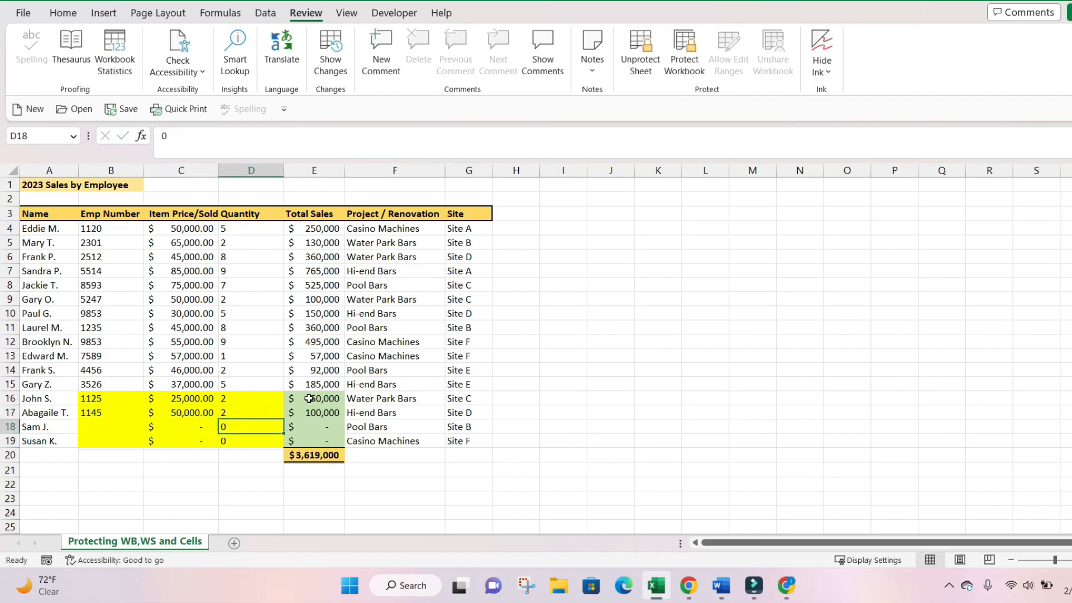
left_click(199, 330)
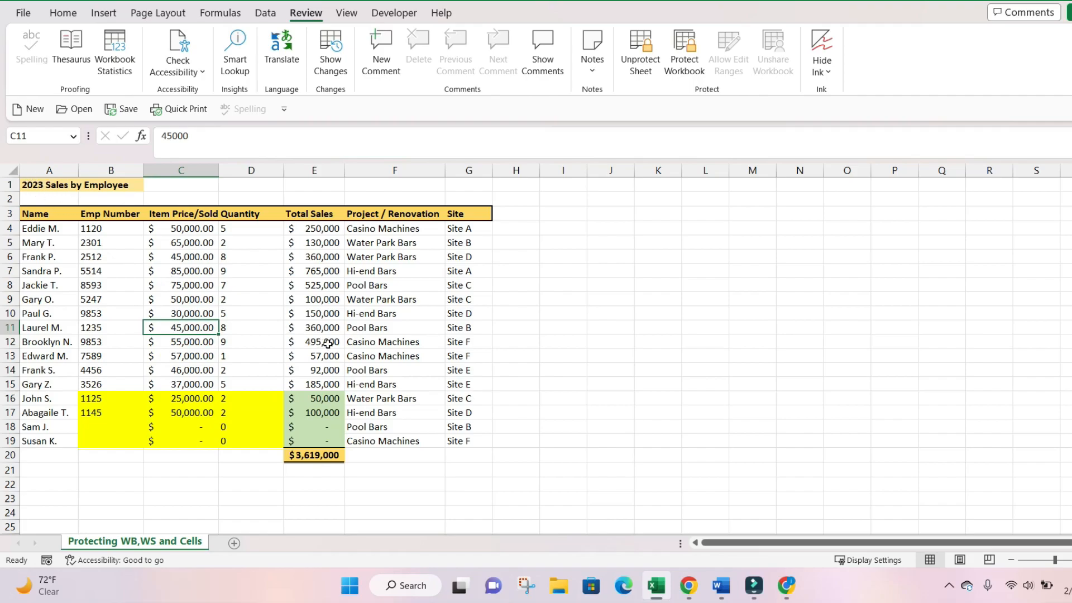
- Unprotect the sheet with its password, then test editing by entering 0 in Total Sales cell E16
left_click(643, 66)
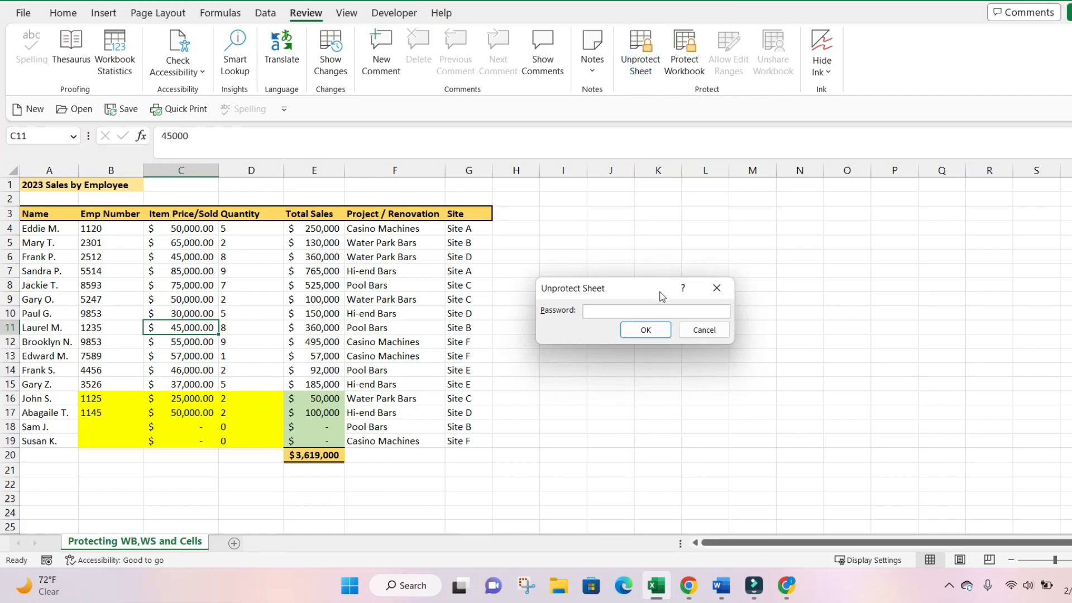
key("Return")
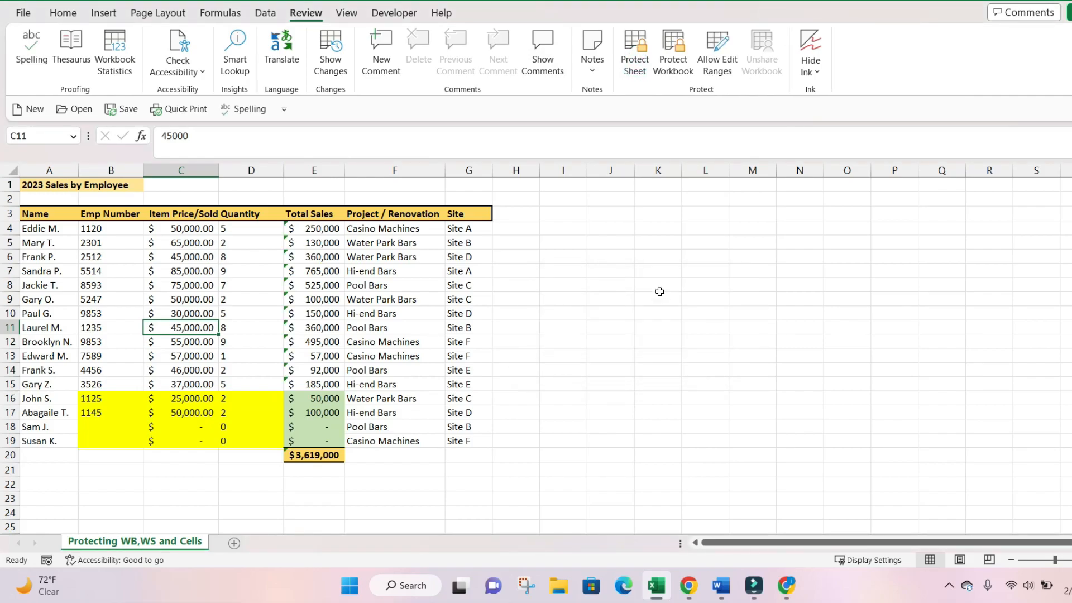
left_click(316, 396)
type("0")
key("Return")
- Undo the 0 in E16, restoring its $50,000 formula and the $3,619,000 table total
left_click(320, 398)
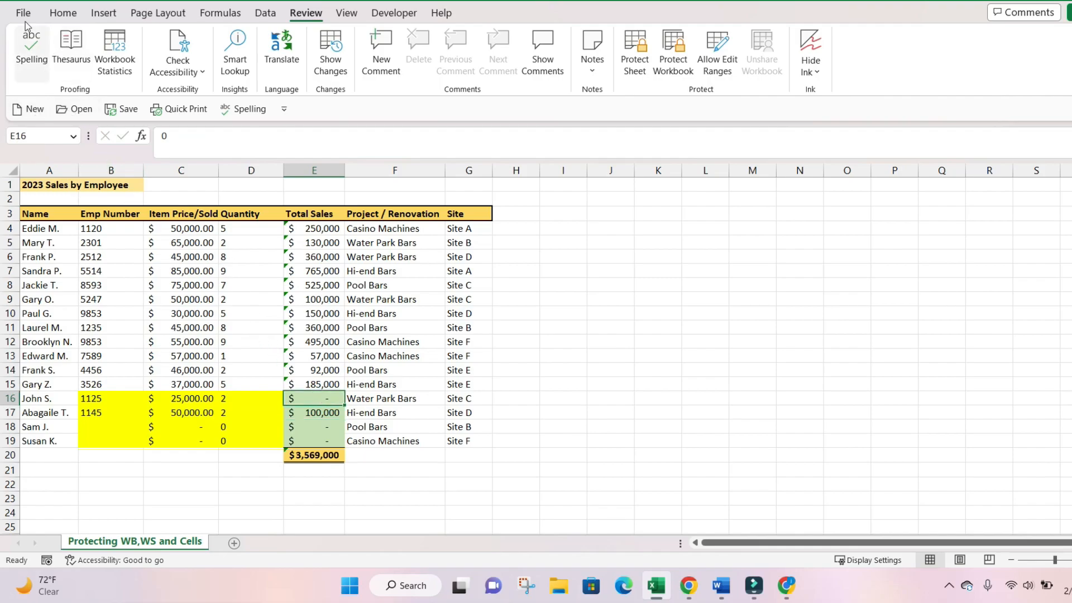
left_click(63, 12)
left_click(24, 35)
left_click(350, 271)
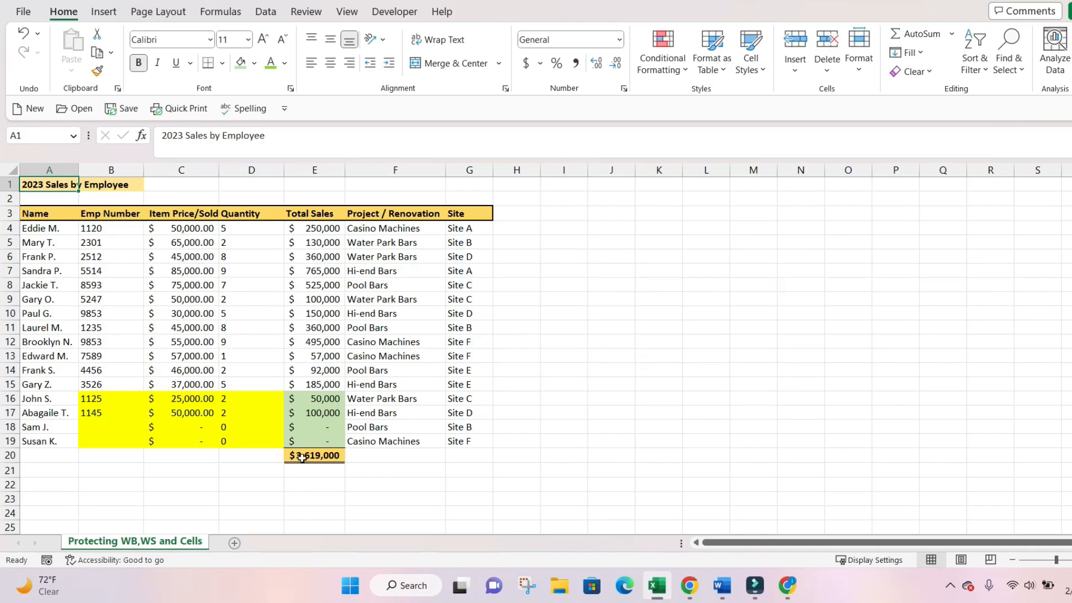
right_click(167, 550)
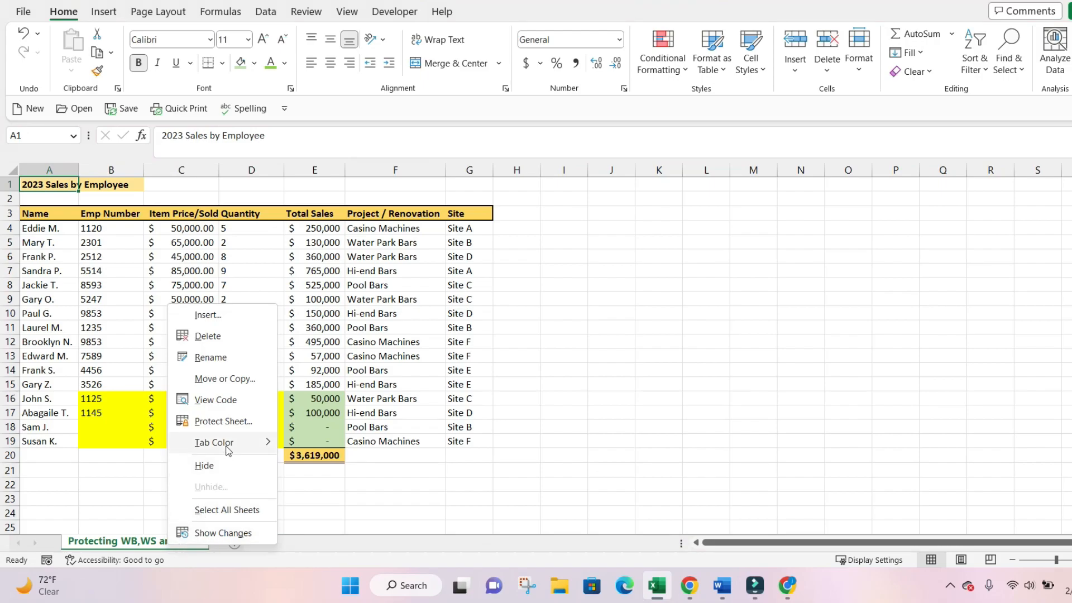
left_click(229, 425)
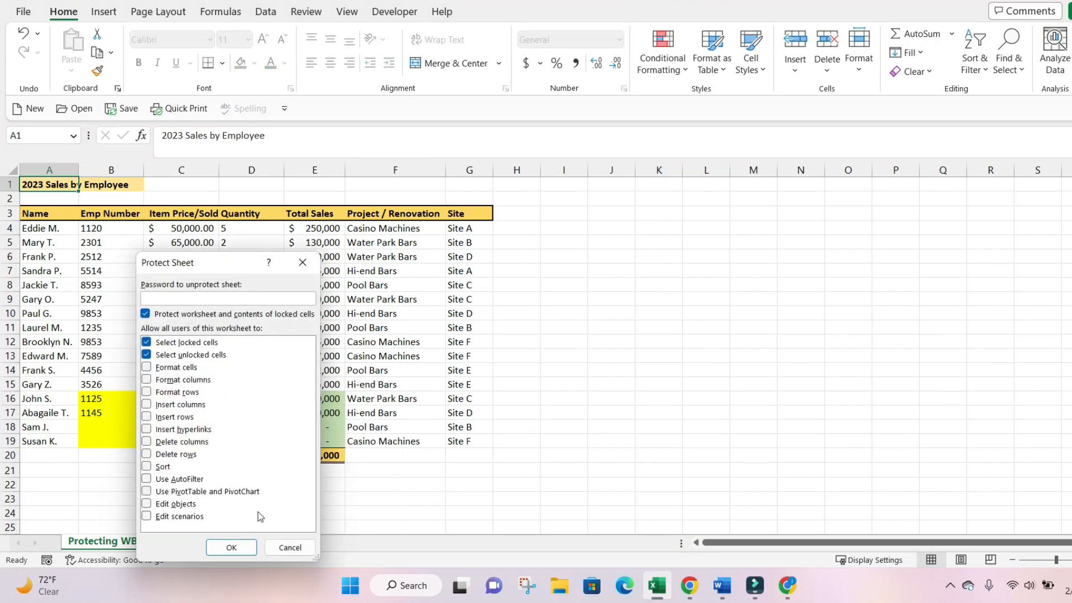
left_click(288, 546)
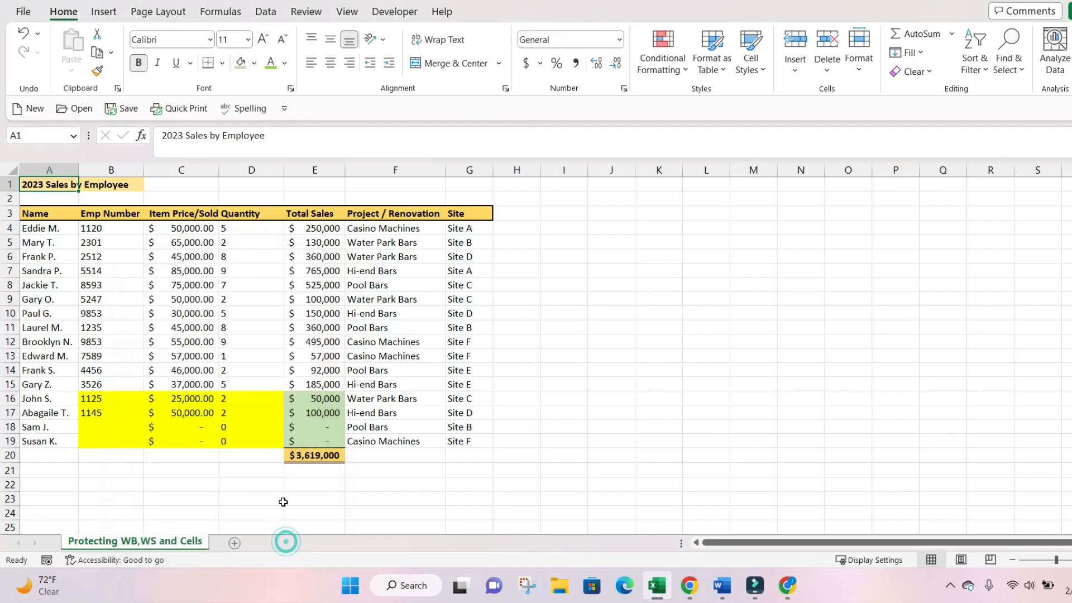
left_click(305, 13)
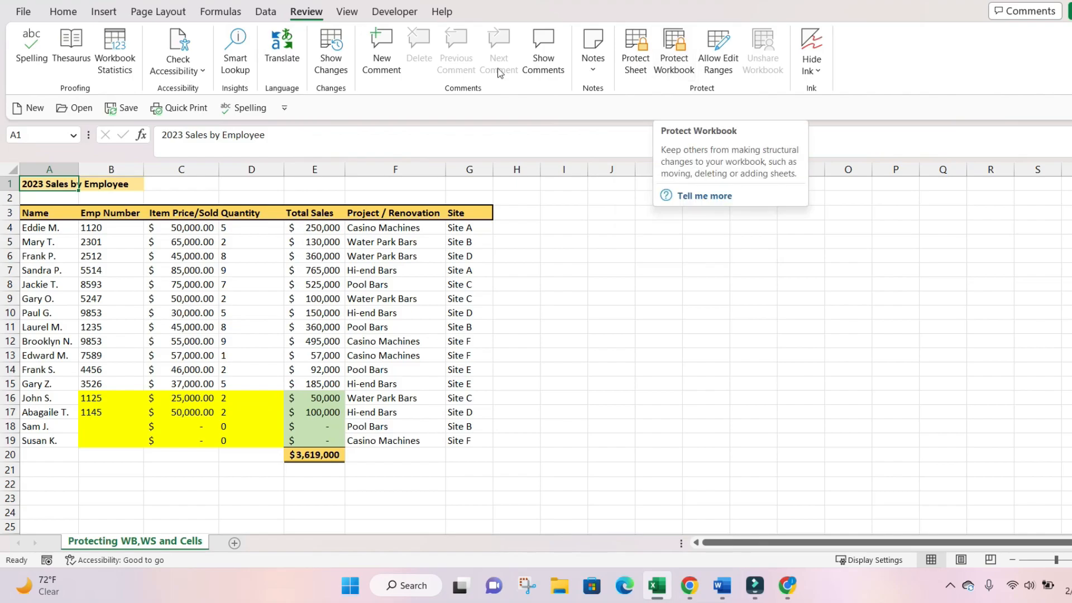
left_click(63, 11)
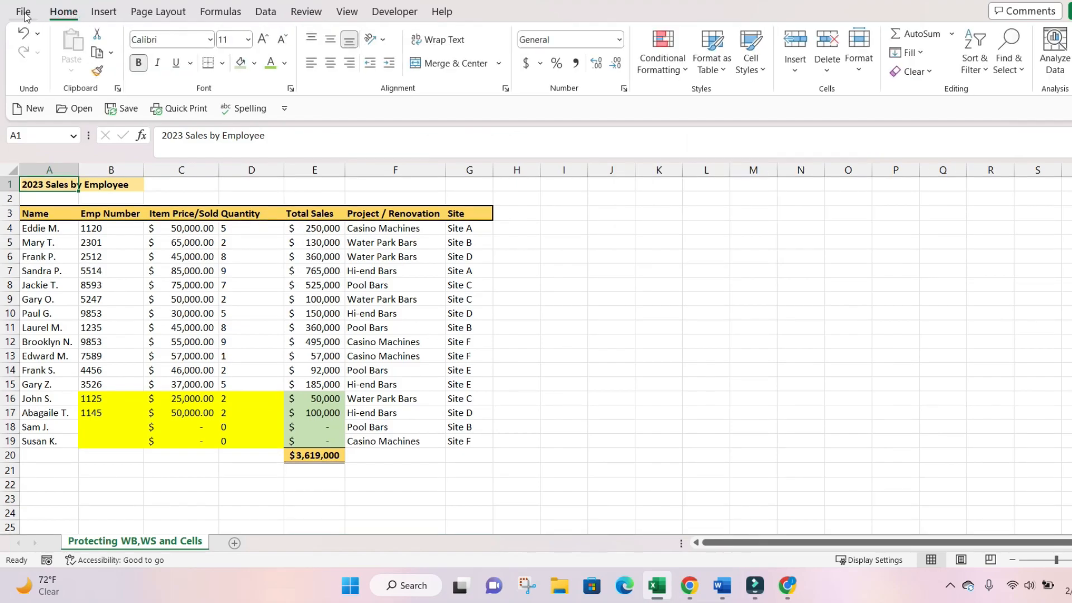
left_click(24, 12)
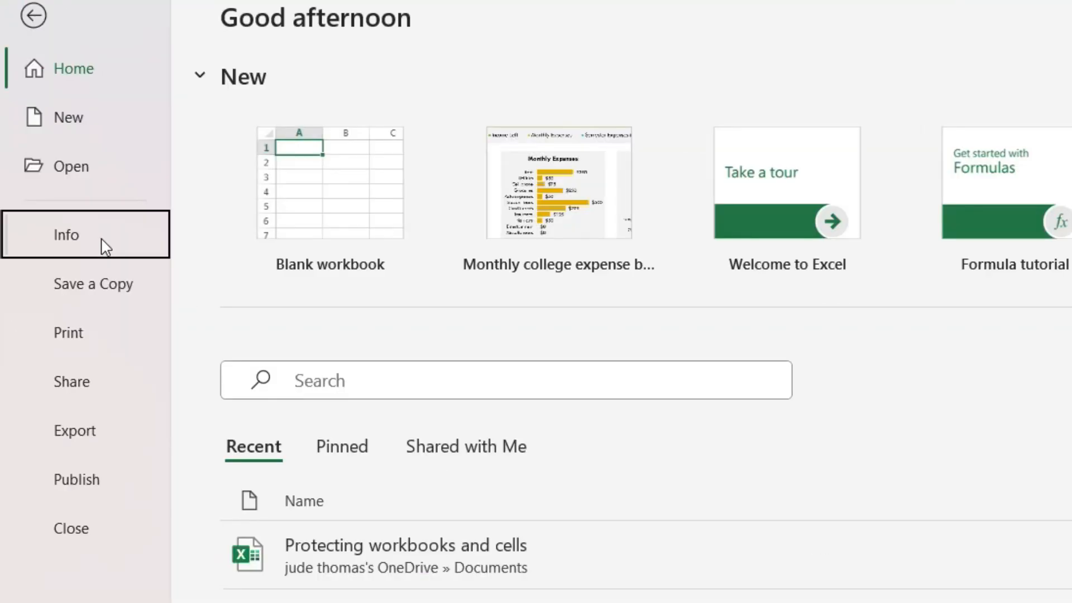
left_click(61, 152)
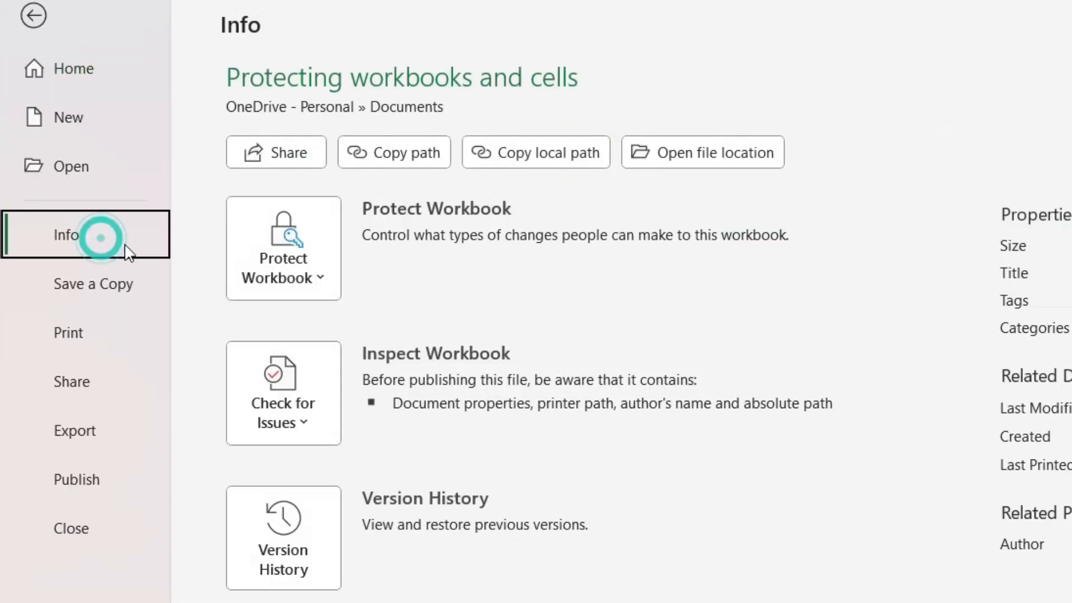
left_click(188, 175)
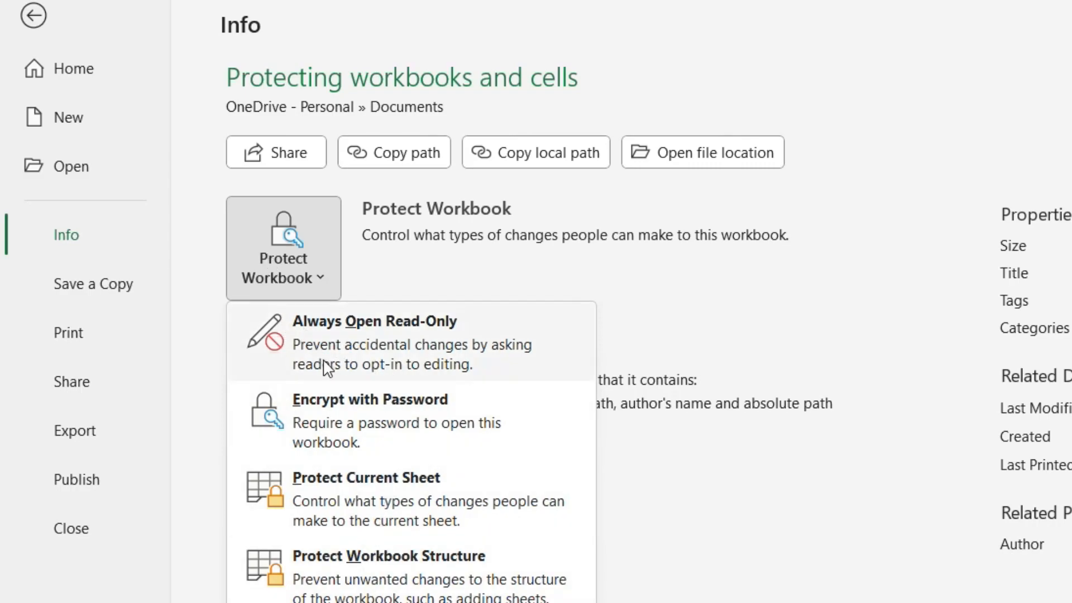
left_click(78, 238)
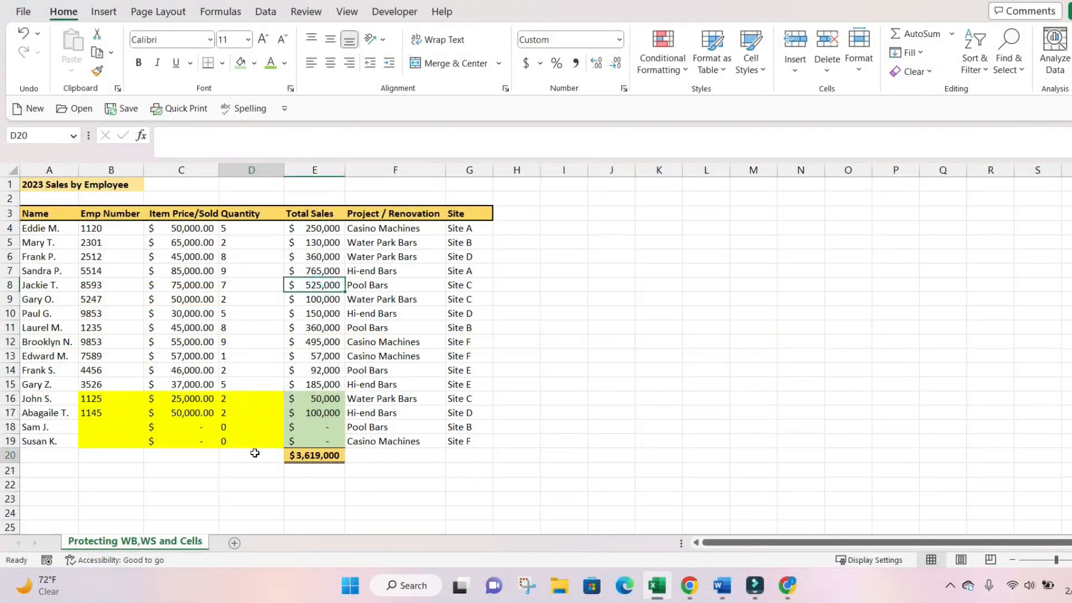
left_click(254, 453)
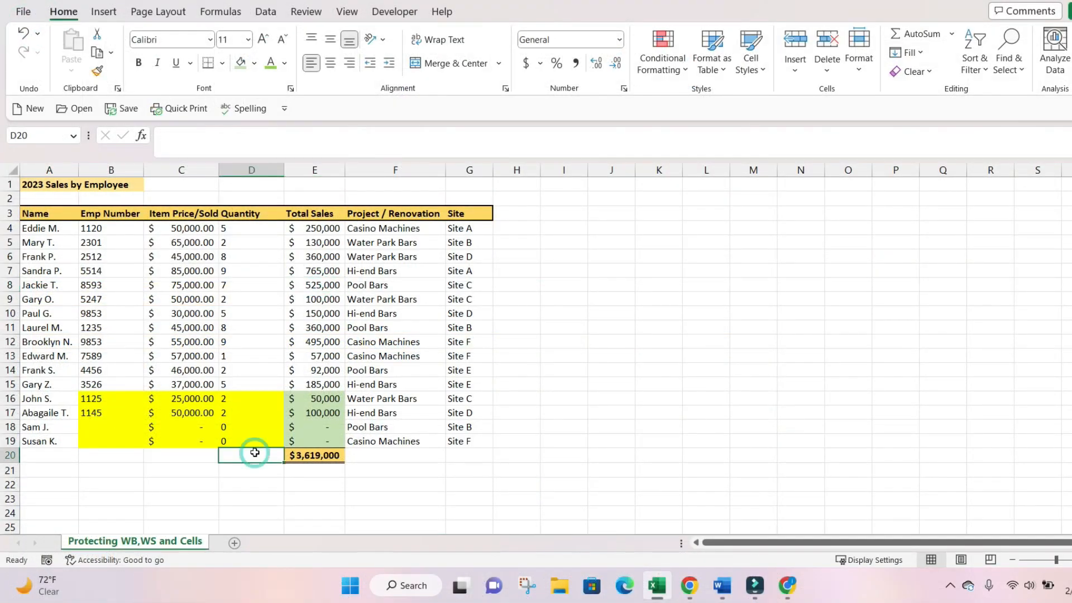